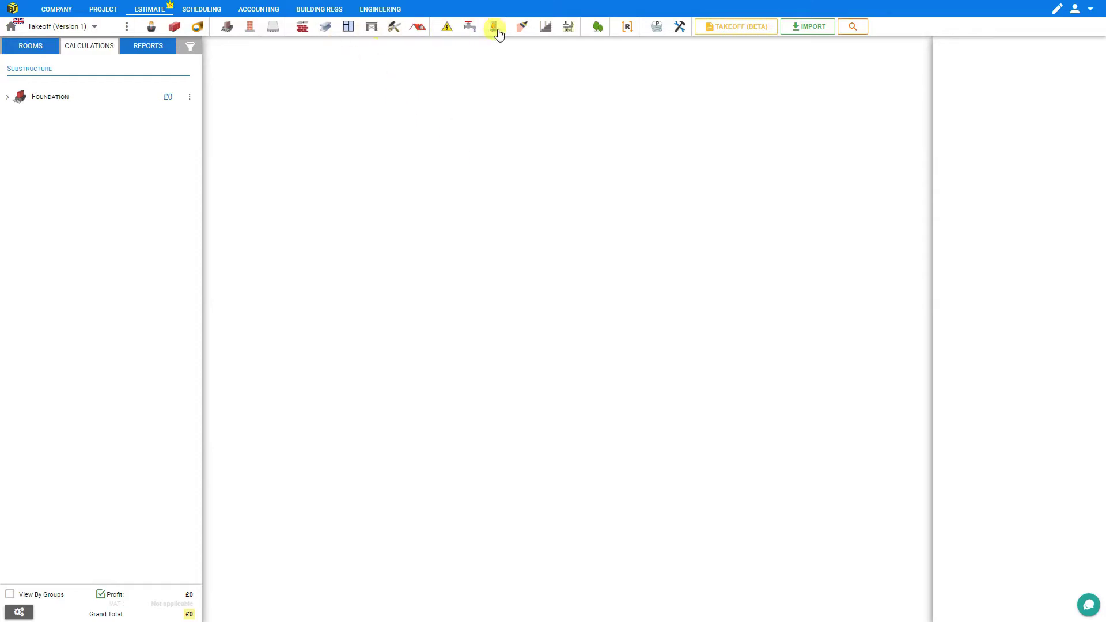
Switch to the Rooms view, expand the saved takeoff drawings, and start a new takeoff.
{"action": "left_click", "coordinate": [741, 33]}
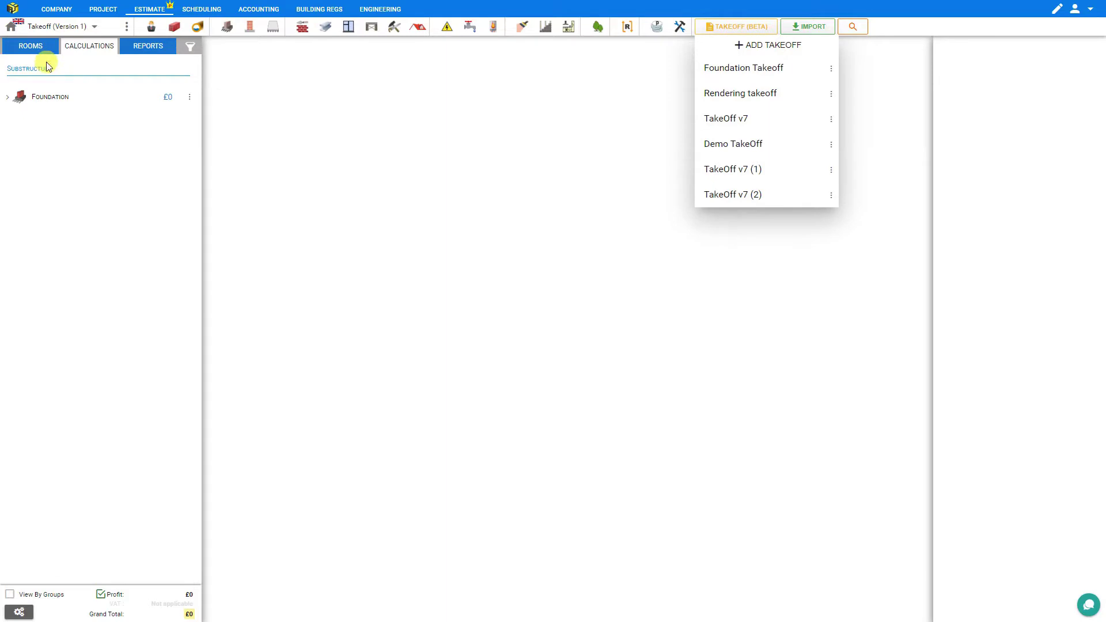
{"action": "left_click", "coordinate": [29, 47]}
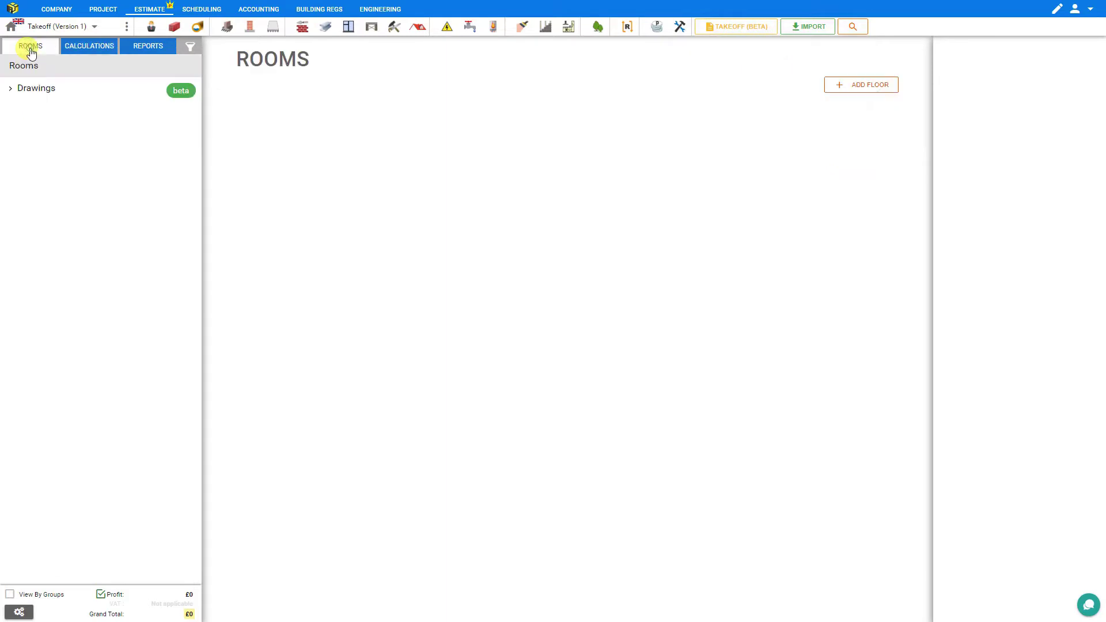
{"action": "left_click", "coordinate": [16, 89]}
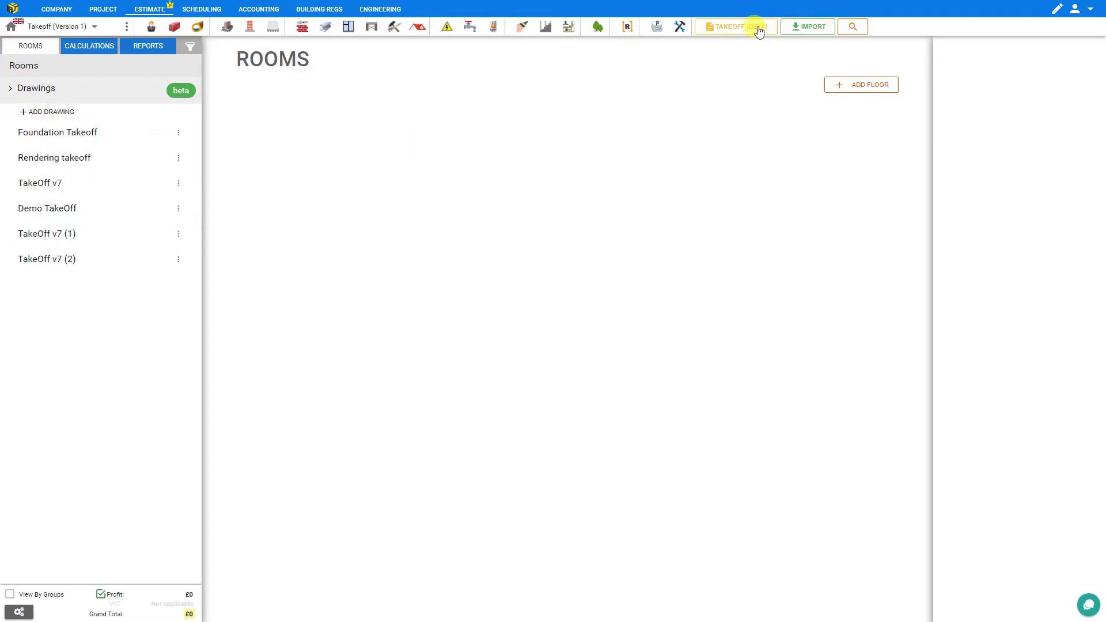
{"action": "left_click", "coordinate": [736, 29]}
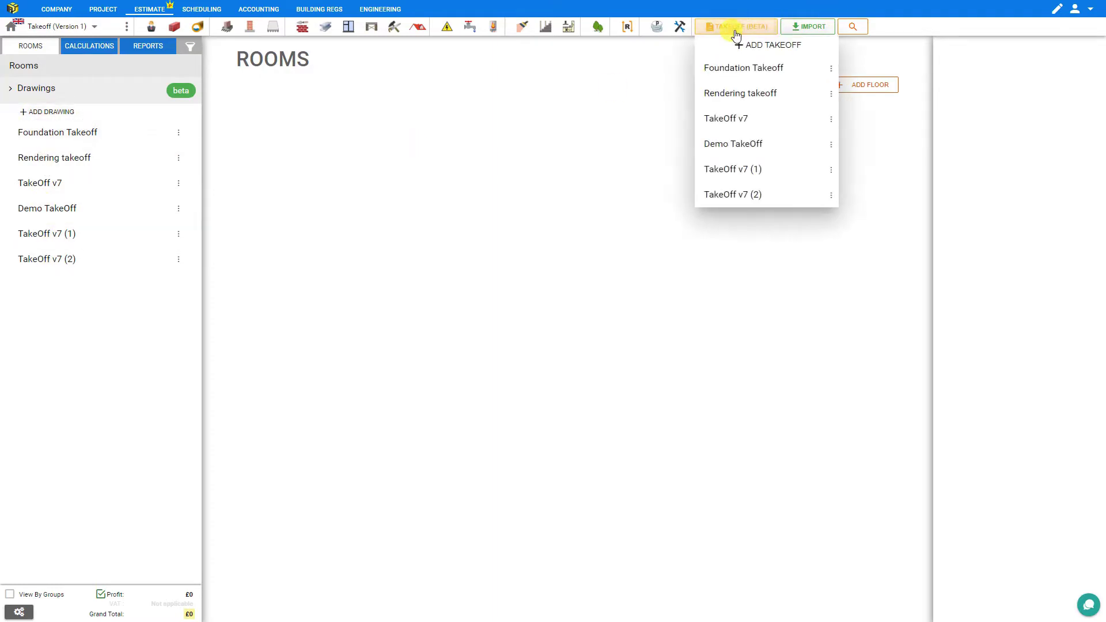
{"action": "left_click", "coordinate": [742, 46]}
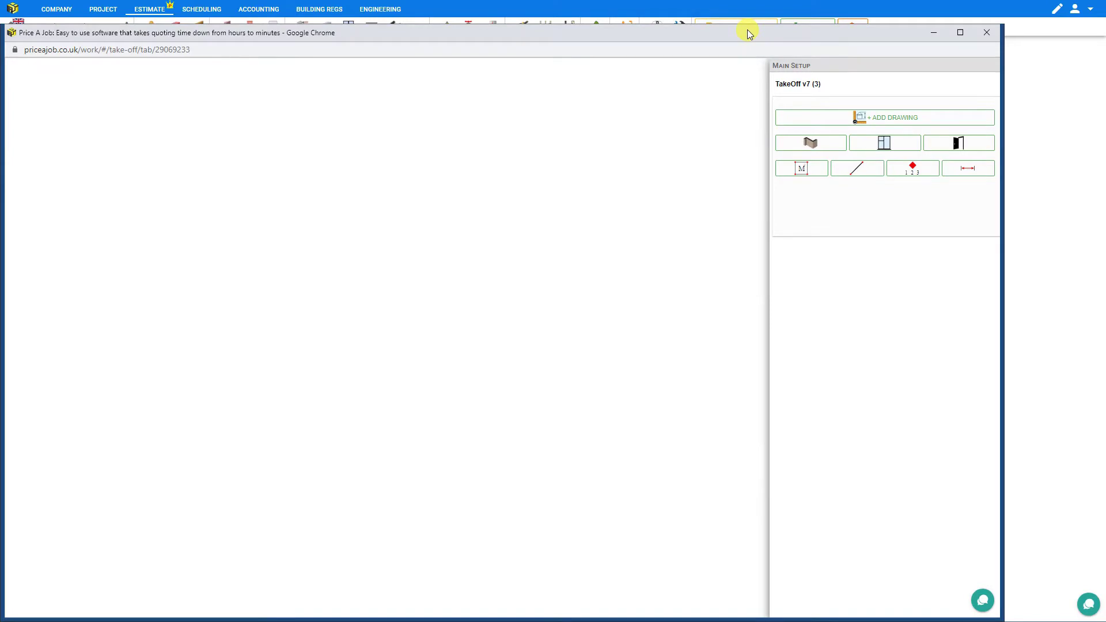
Reposition and resize the TakeOff v7 (3) window, then maximize it to full screen.
{"action": "left_click_drag", "start_coordinate": [735, 29], "coordinate": [300, 173]}
{"action": "left_click_drag", "start_coordinate": [182, 154], "coordinate": [746, 21]}
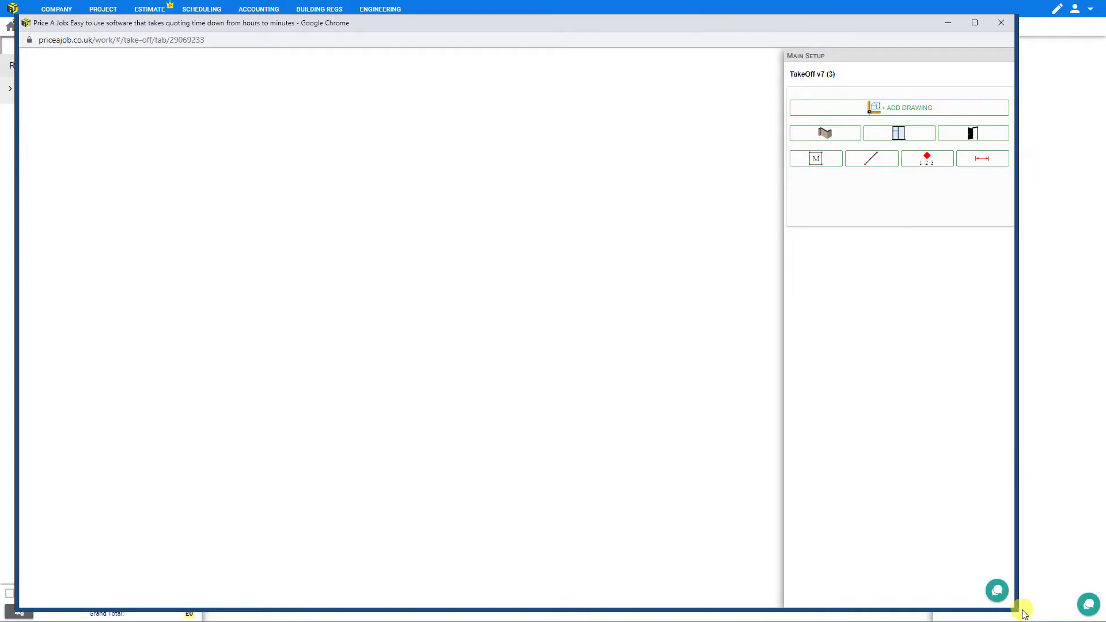
{"action": "left_click_drag", "start_coordinate": [1015, 608], "coordinate": [1044, 286]}
{"action": "left_click_drag", "start_coordinate": [645, 28], "coordinate": [1103, 228]}
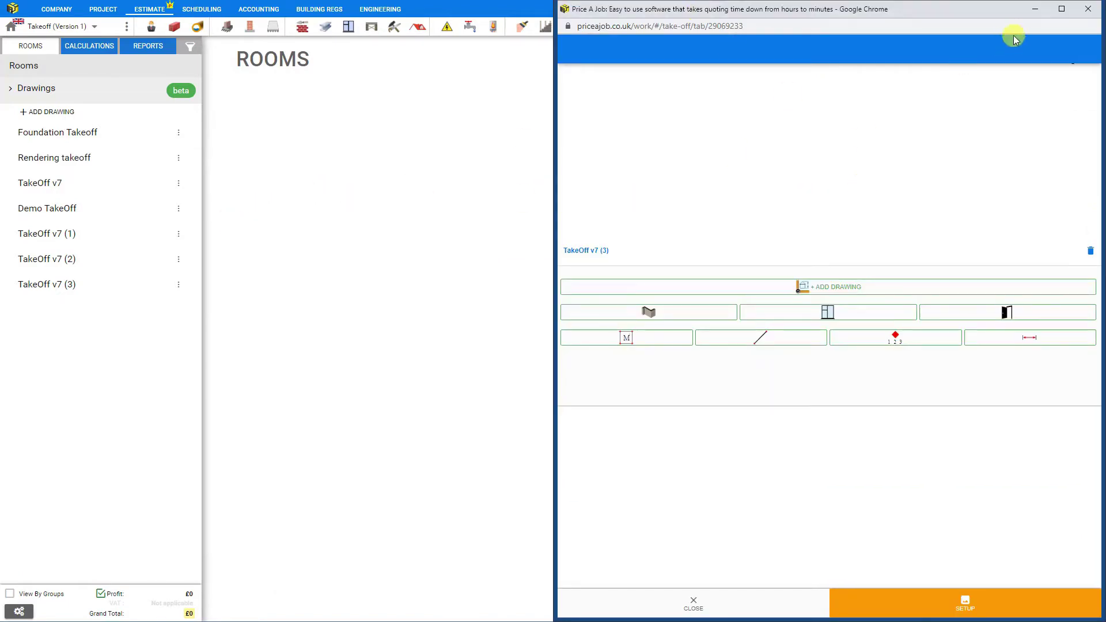
{"action": "left_click", "coordinate": [1063, 10]}
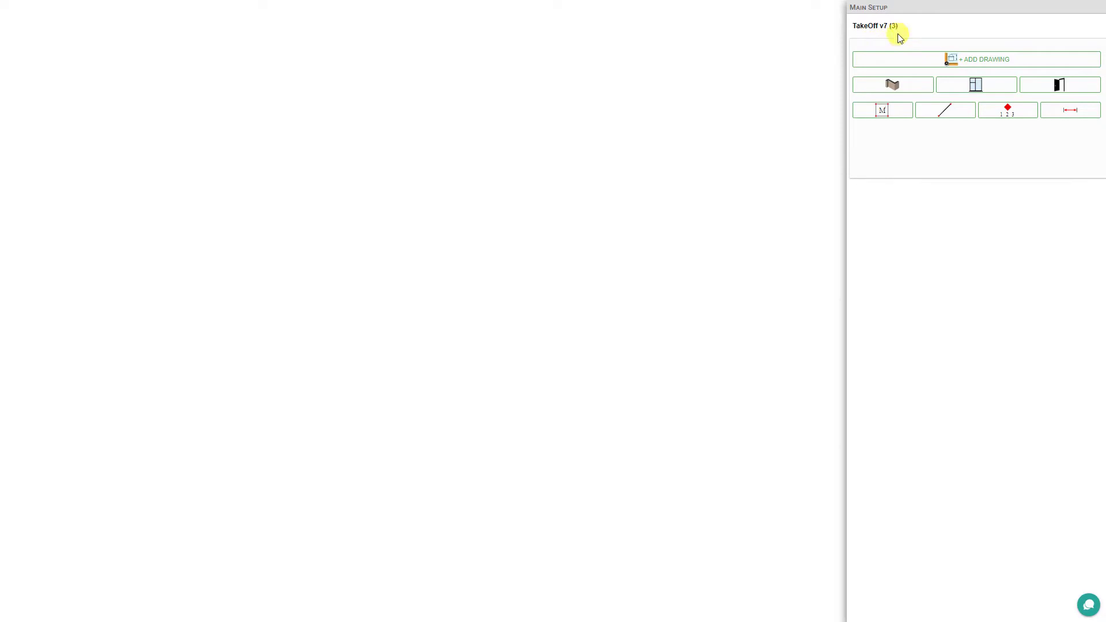
Rename the takeoff to 'TakeOff Tutorial' and add the ground floor plan drawing.
{"action": "left_click", "coordinate": [862, 26]}
{"action": "type", "text": "TakeOff Tutorial"}
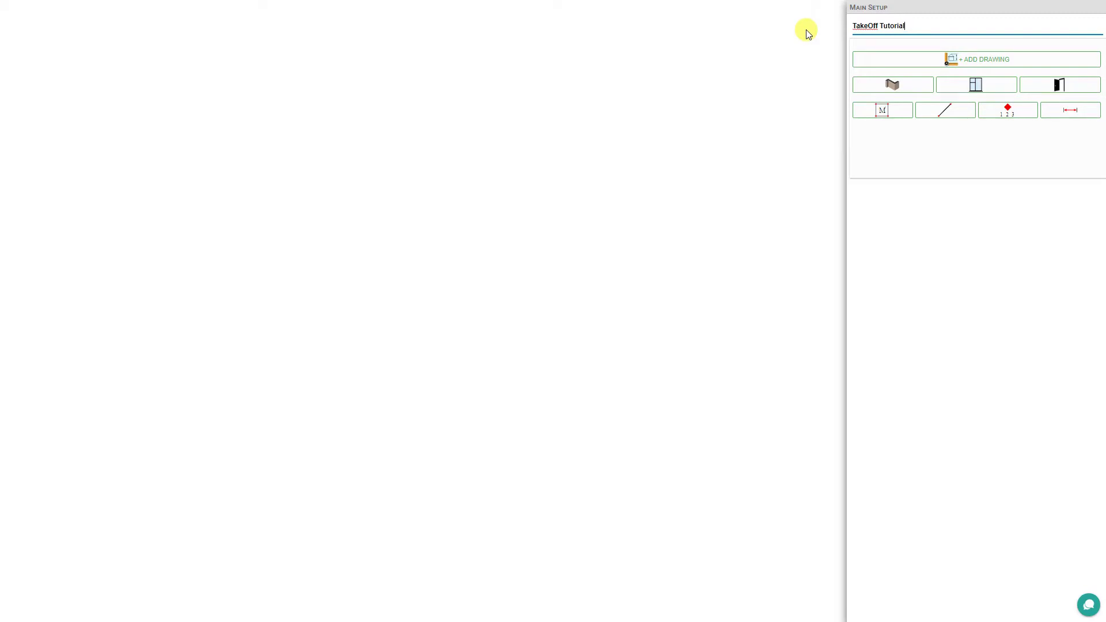
{"action": "left_click", "coordinate": [736, 136]}
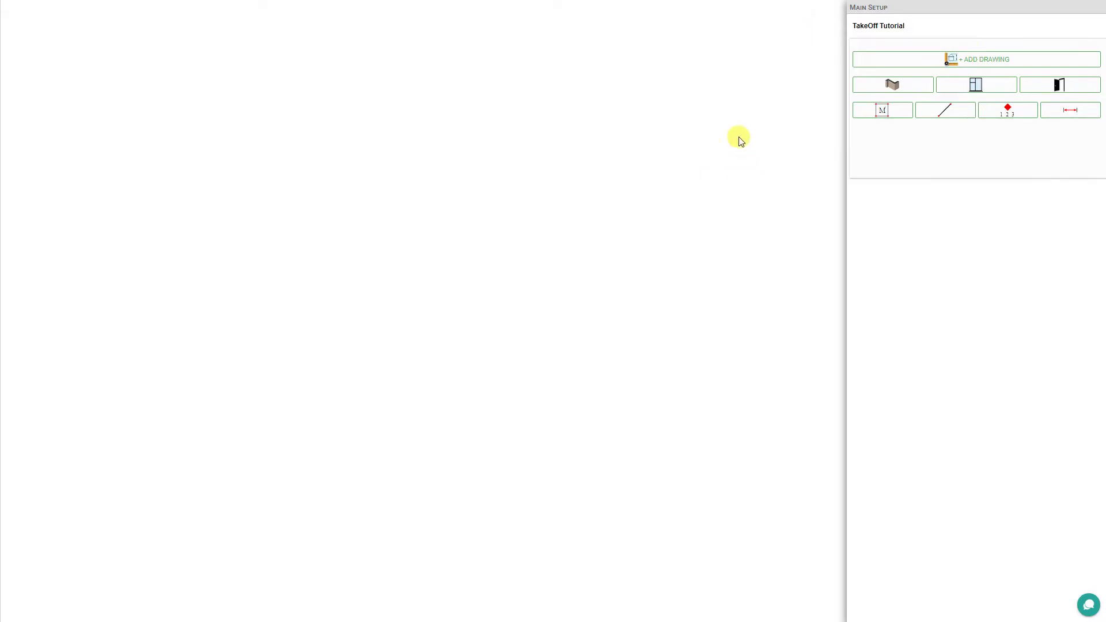
{"action": "left_click", "coordinate": [973, 61]}
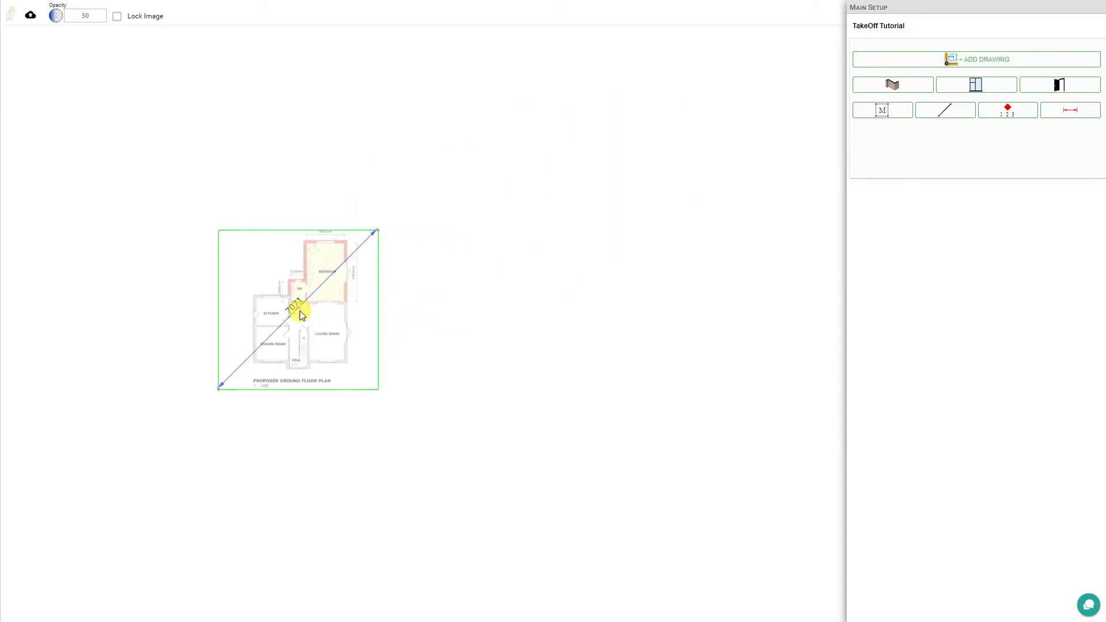
Position the first ground floor plan on the canvas, zooming in.
{"action": "mouse_move", "coordinate": [313, 319]}
{"action": "left_mouse_down"}
{"action": "mouse_move", "coordinate": [499, 258]}
{"action": "mouse_move", "coordinate": [469, 333]}
{"action": "mouse_move", "coordinate": [469, 292]}
{"action": "left_mouse_up"}
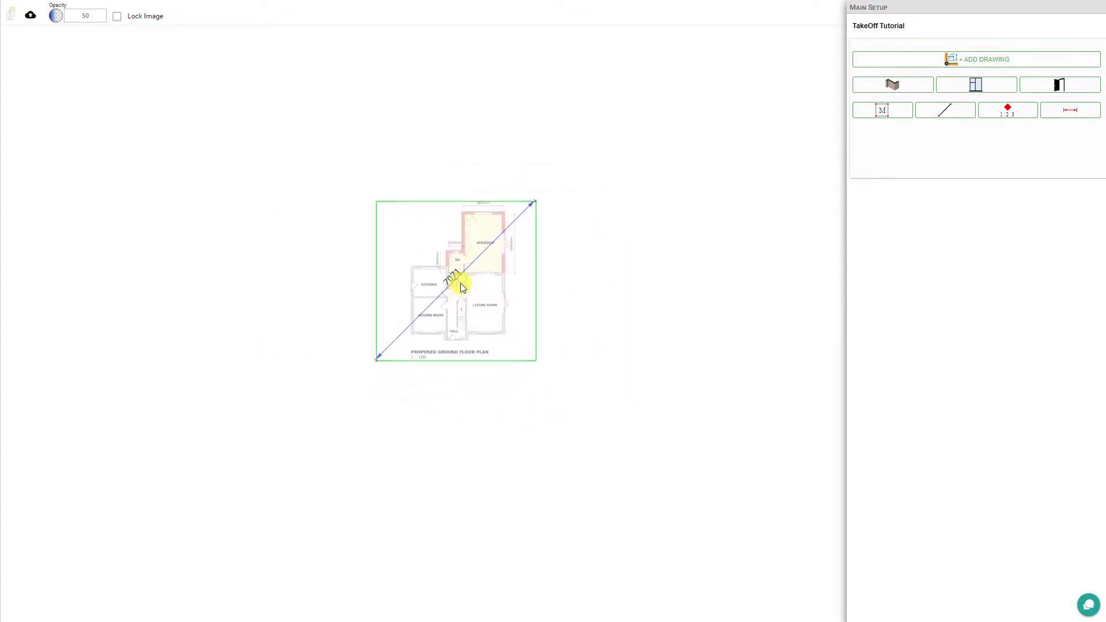
{"action": "scroll", "coordinate": [462, 288], "scroll_direction": "up", "scroll_amount": 5}
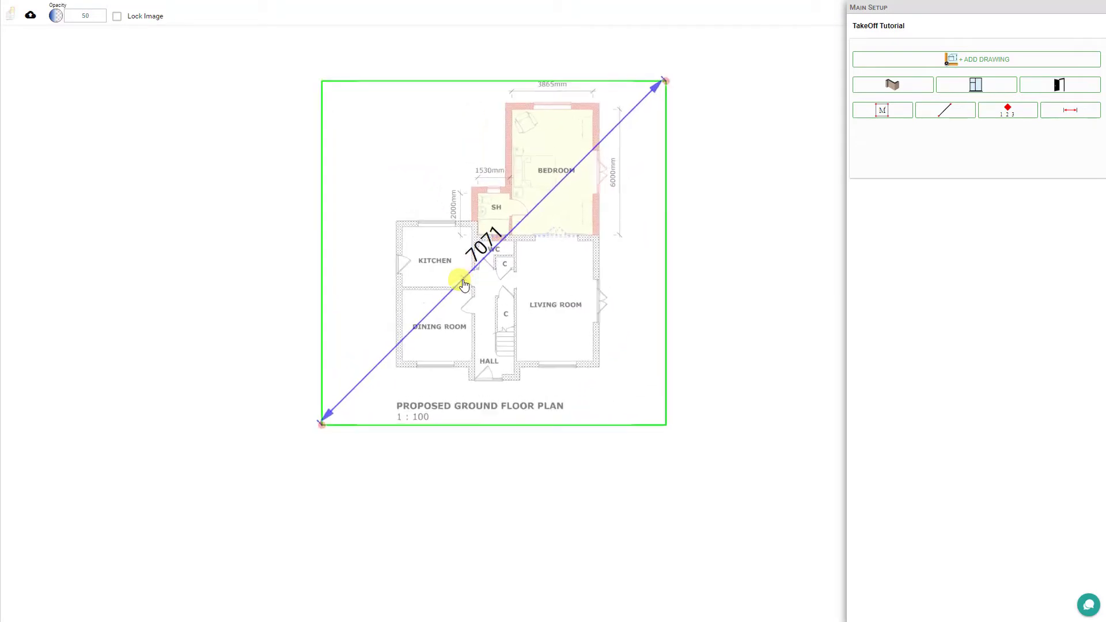
{"action": "scroll", "coordinate": [464, 284], "scroll_direction": "up", "scroll_amount": 1}
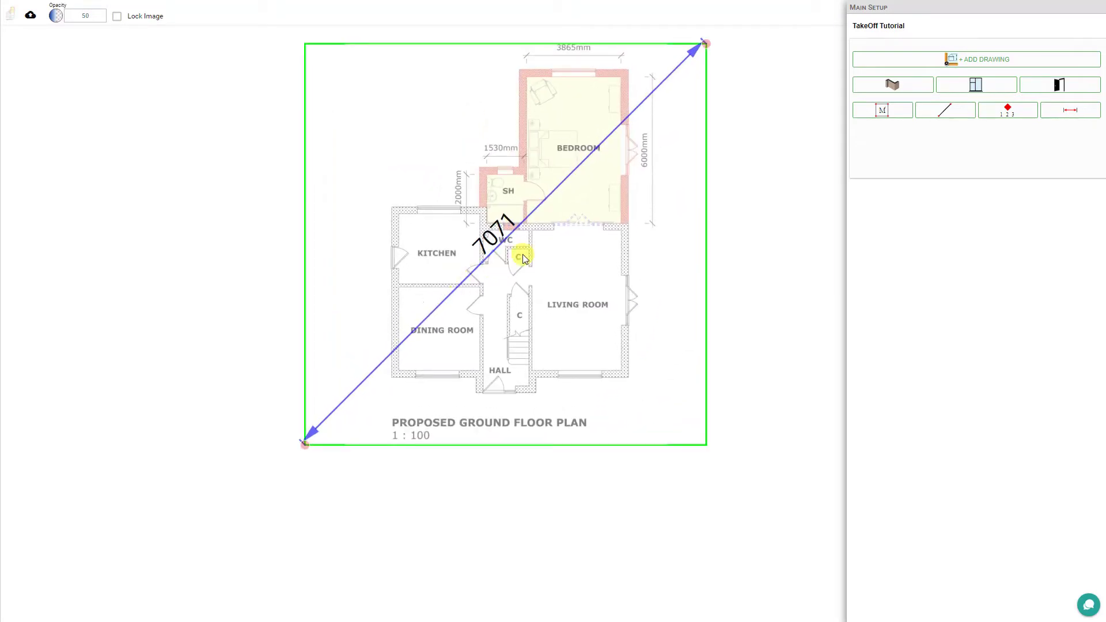
{"action": "left_click_drag", "start_coordinate": [523, 254], "coordinate": [263, 303]}
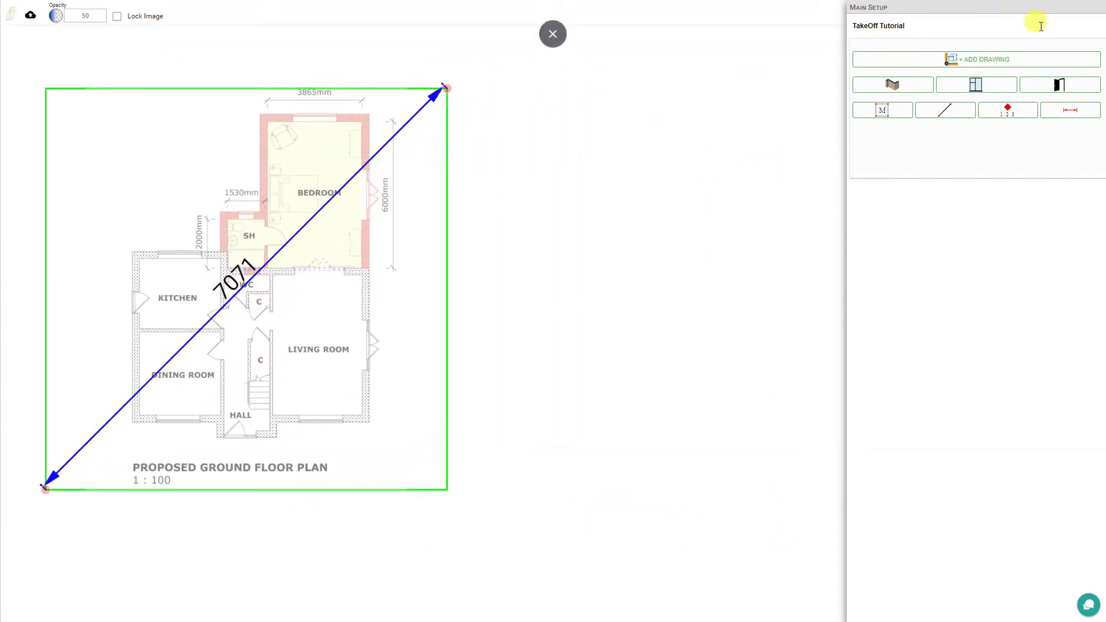
Add a second floor plan copy beside the first and frame both plans.
{"action": "left_click", "coordinate": [991, 61]}
{"action": "left_click_drag", "start_coordinate": [731, 144], "coordinate": [654, 272]}
{"action": "mouse_move", "coordinate": [291, 316]}
{"action": "left_mouse_down"}
{"action": "mouse_move", "coordinate": [311, 237]}
{"action": "mouse_move", "coordinate": [293, 322]}
{"action": "left_mouse_up"}
{"action": "scroll", "coordinate": [378, 284], "scroll_direction": "up", "scroll_amount": 1}
{"action": "left_click_drag", "start_coordinate": [377, 284], "coordinate": [332, 250]}
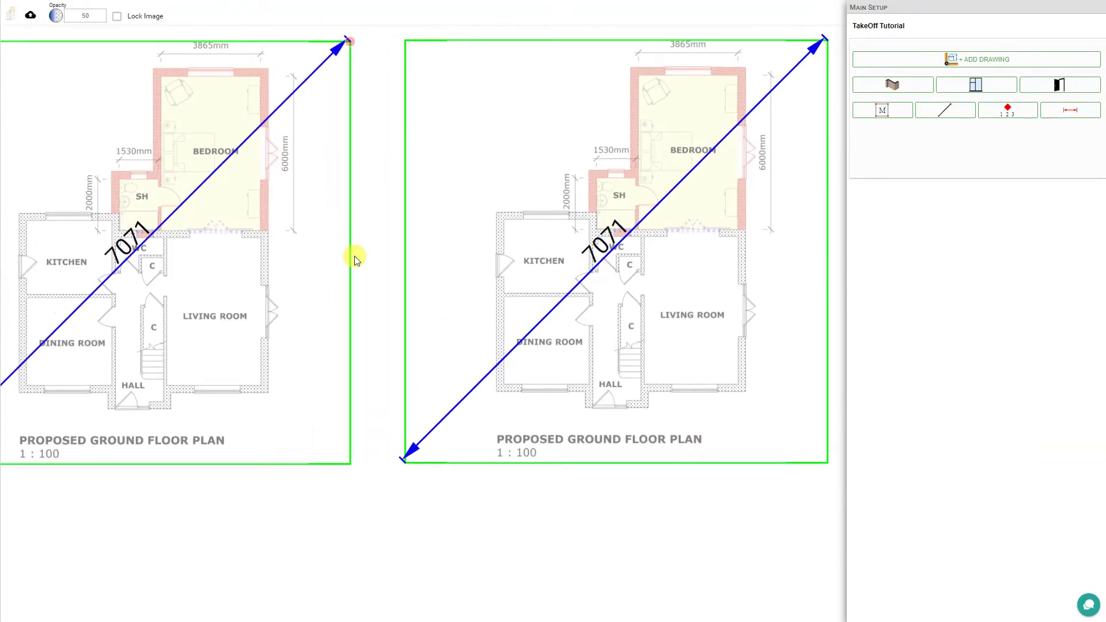
{"action": "scroll", "coordinate": [355, 258], "scroll_direction": "down", "scroll_amount": 2}
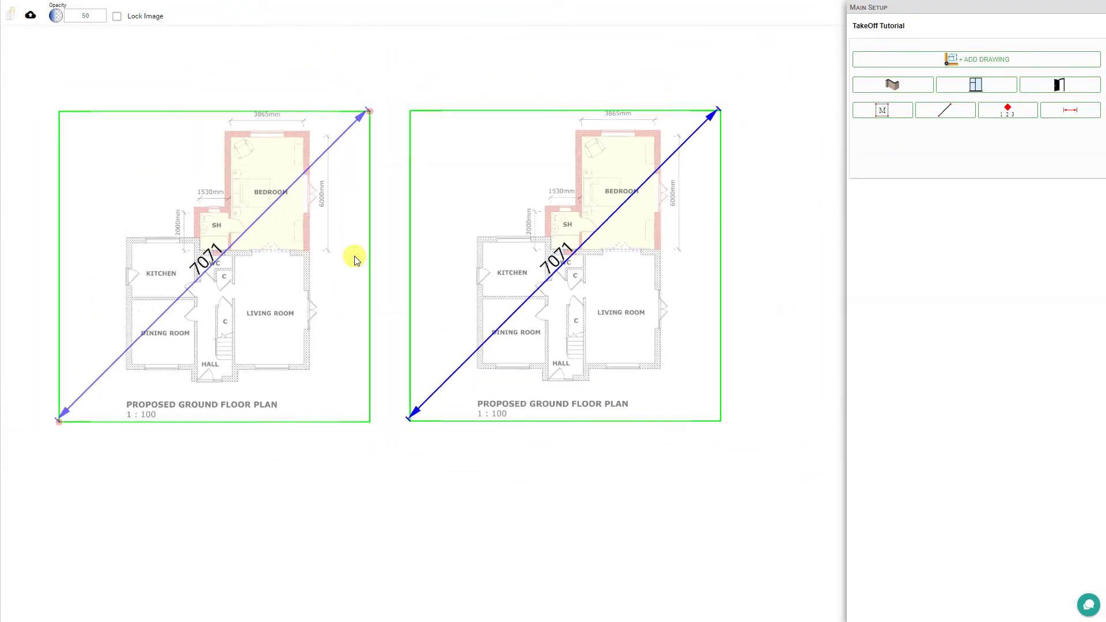
{"action": "left_click_drag", "start_coordinate": [387, 297], "coordinate": [430, 127]}
Place two more plan copies below, then delete the fourth, leaving three plans.
{"action": "left_click", "coordinate": [958, 65]}
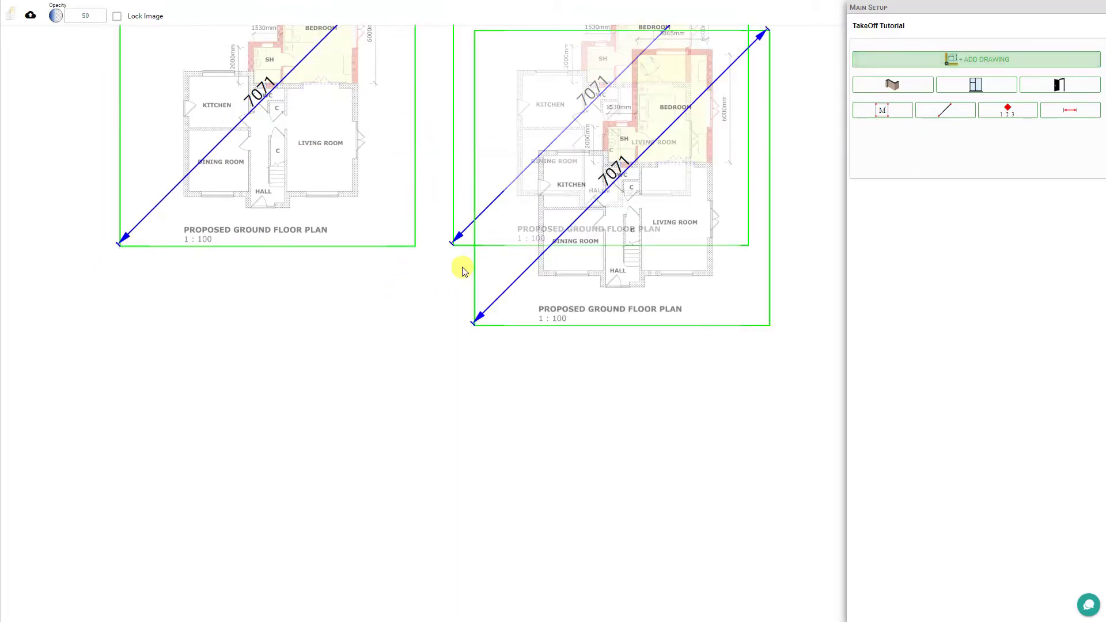
{"action": "left_click", "coordinate": [269, 442]}
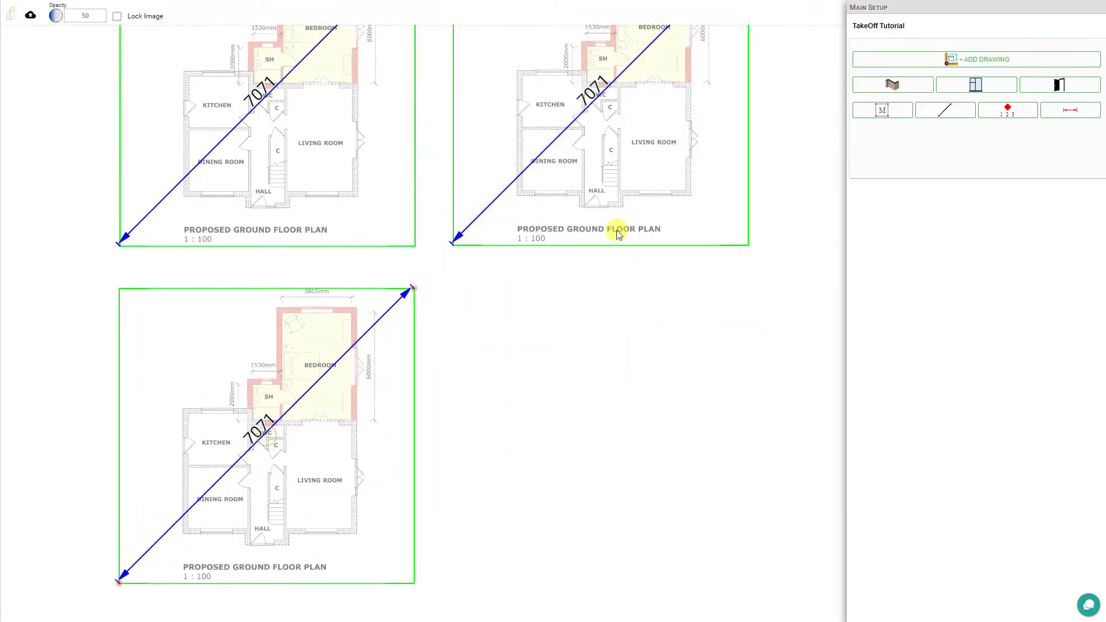
{"action": "left_click", "coordinate": [948, 61]}
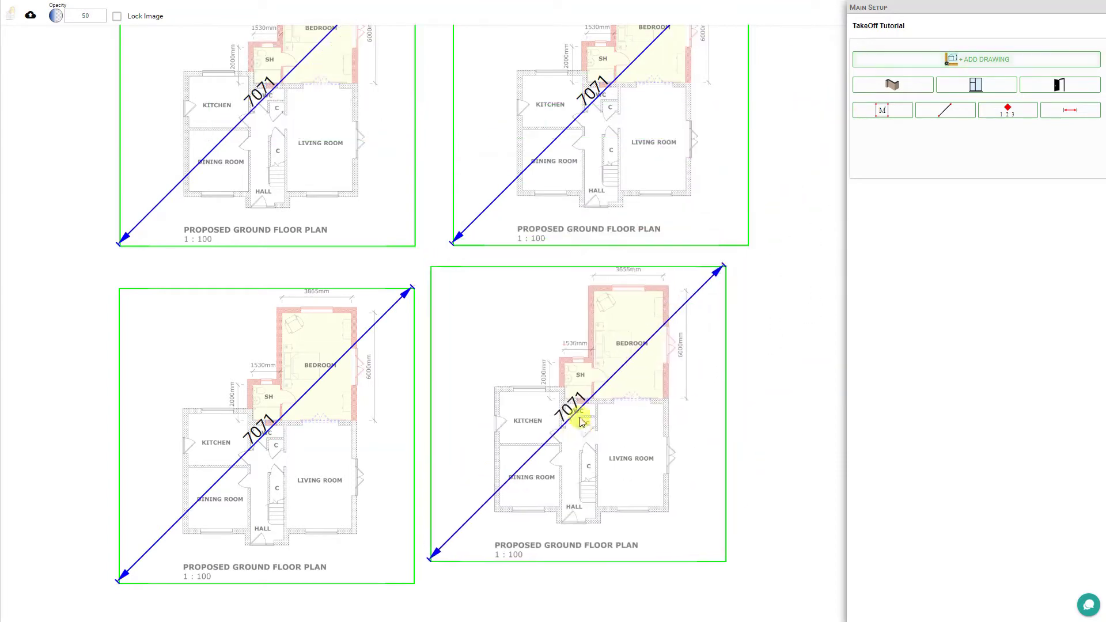
{"action": "left_click", "coordinate": [605, 446]}
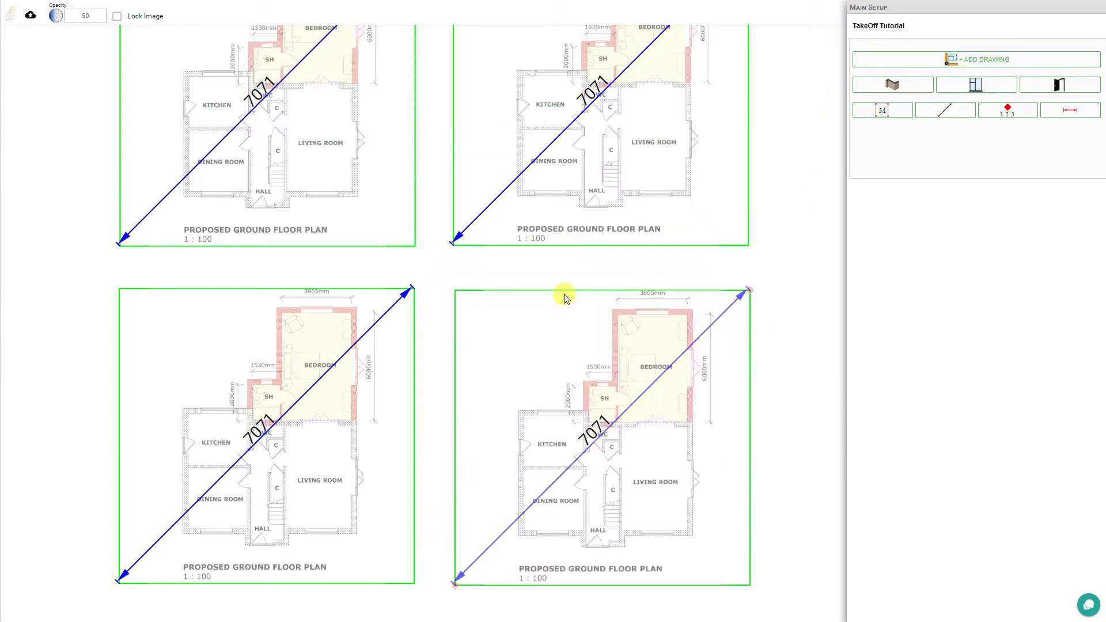
{"action": "left_click", "coordinate": [542, 378]}
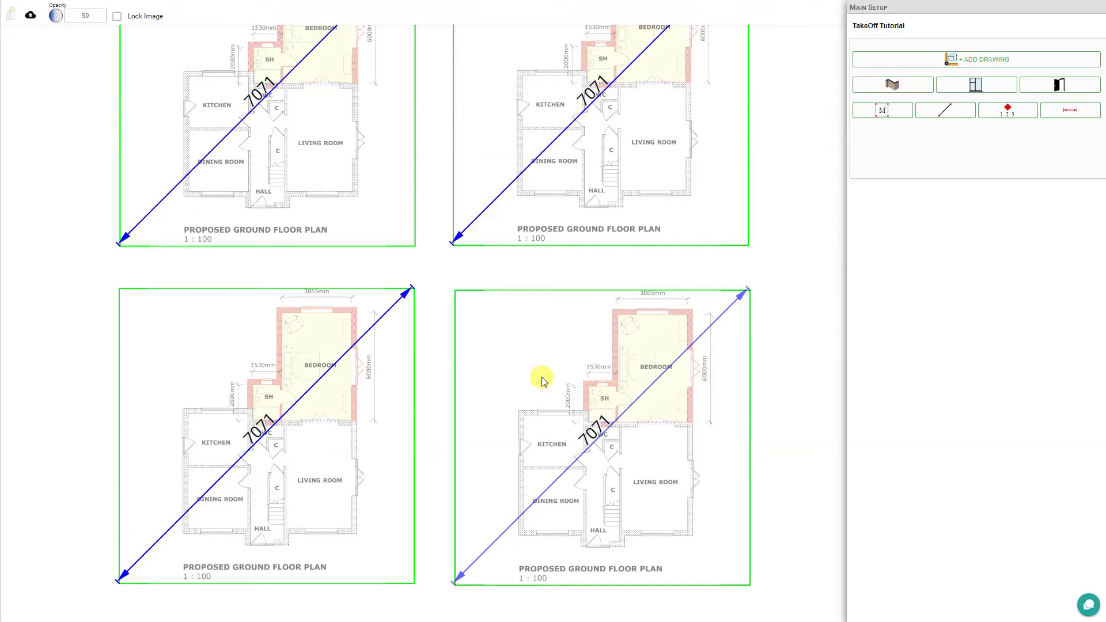
{"action": "key", "text": "Delete"}
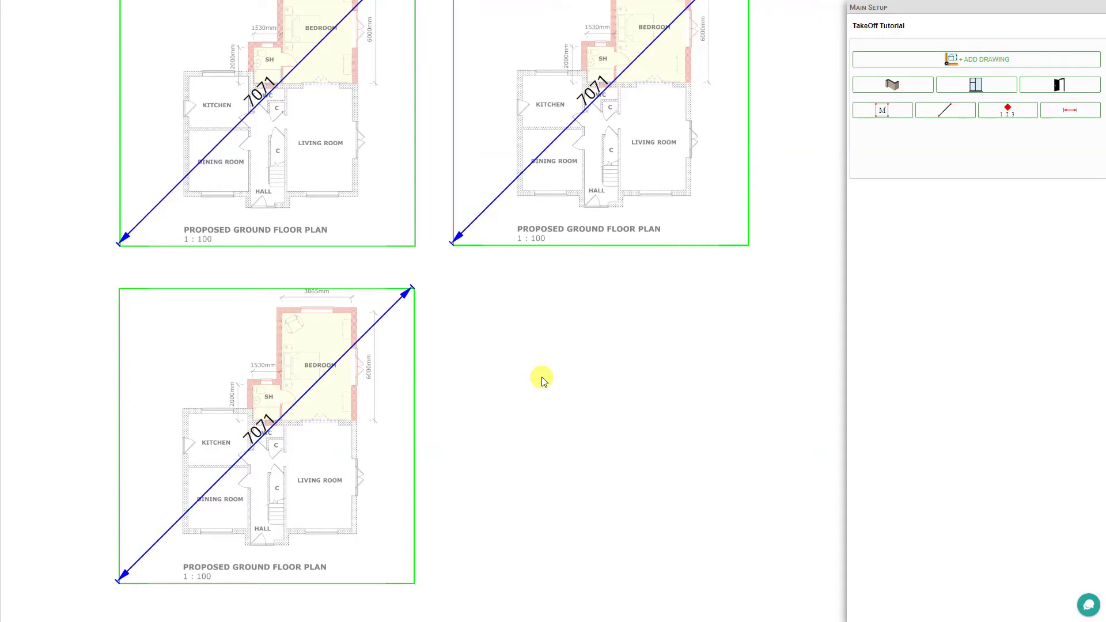
{"action": "scroll", "coordinate": [615, 366], "scroll_direction": "down", "scroll_amount": 3}
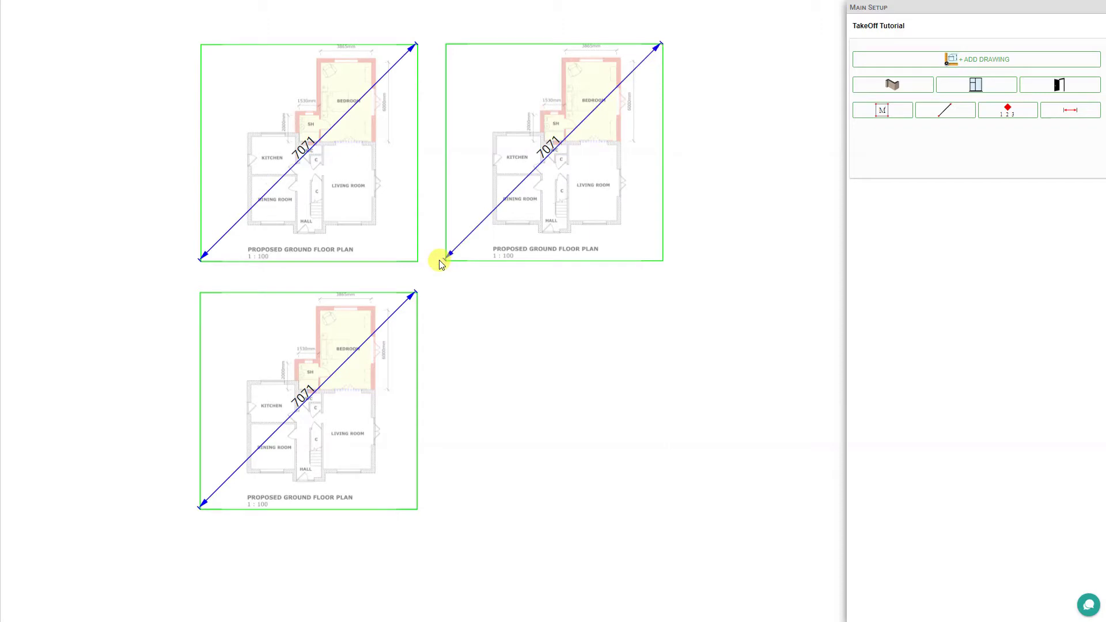
Nudge the top-left floor plan into position and clear the selection.
{"action": "left_click", "coordinate": [333, 150]}
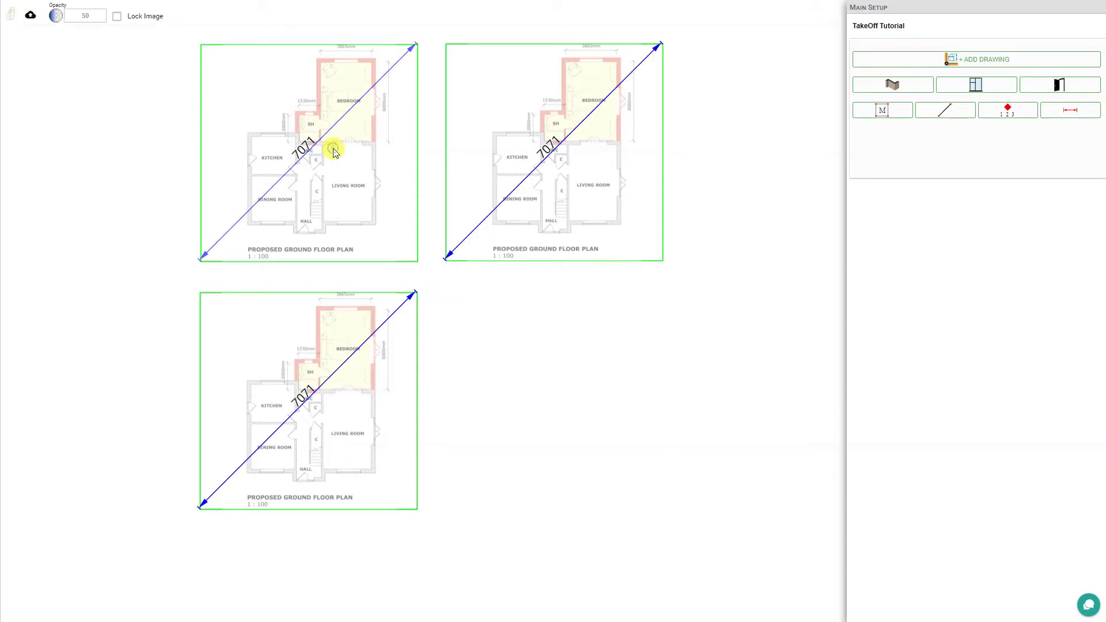
{"action": "left_click_drag", "start_coordinate": [333, 150], "coordinate": [346, 178]}
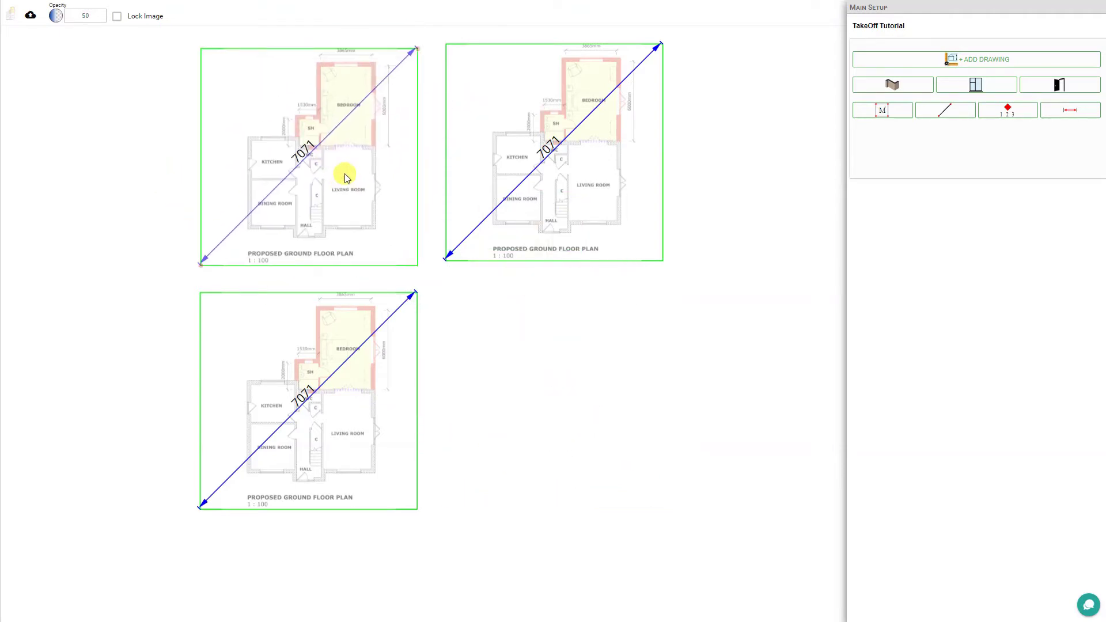
{"action": "left_click_drag", "start_coordinate": [345, 179], "coordinate": [345, 178]}
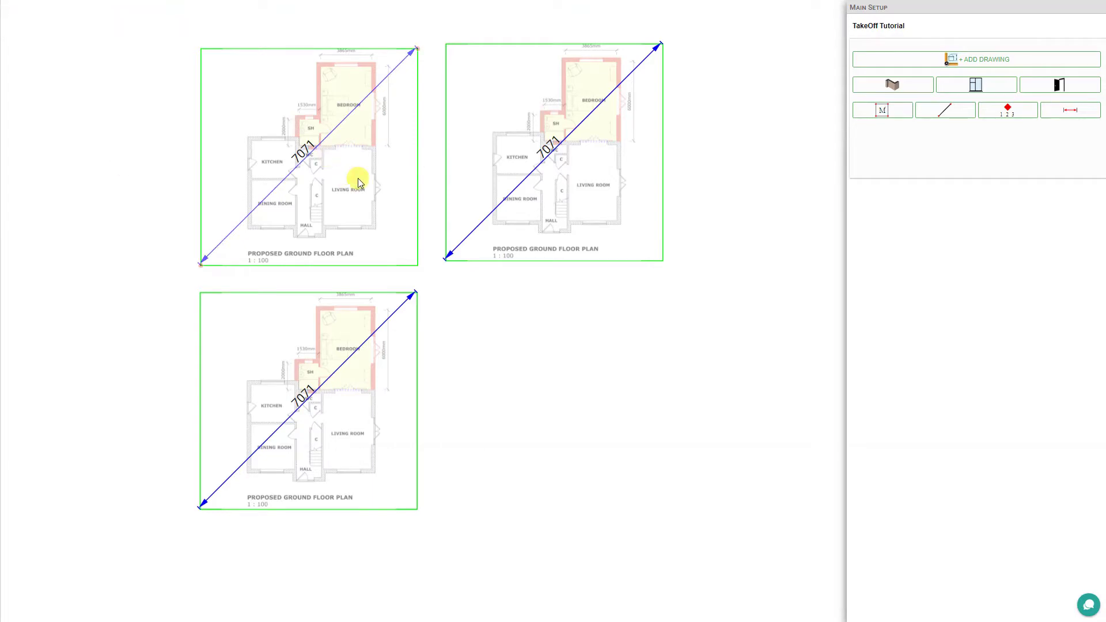
{"action": "left_click", "coordinate": [89, 54]}
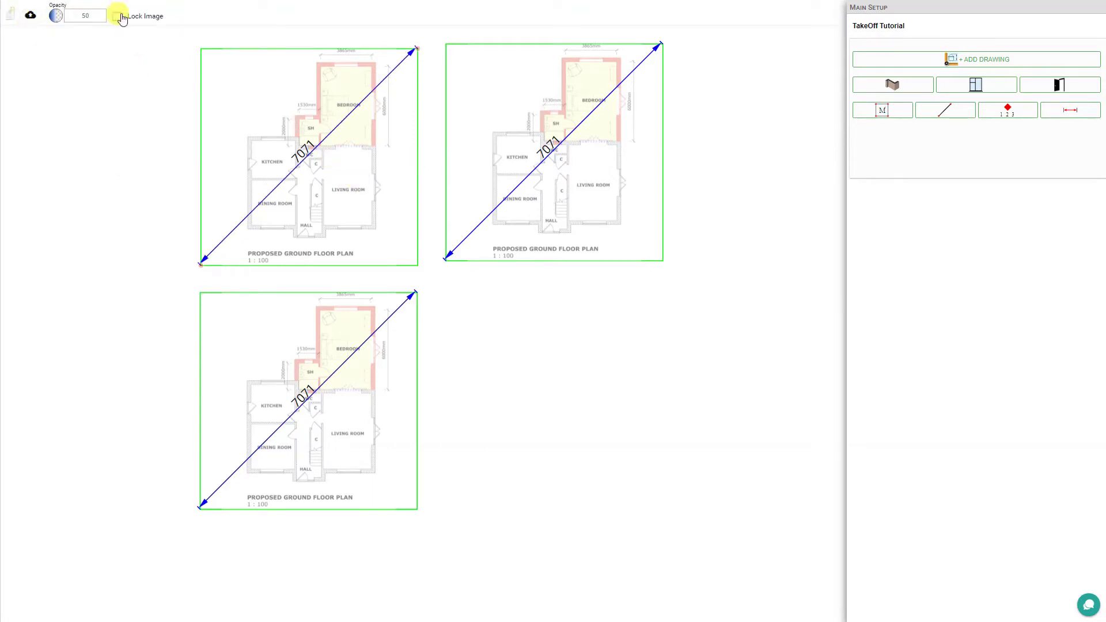
{"action": "left_click", "coordinate": [112, 209]}
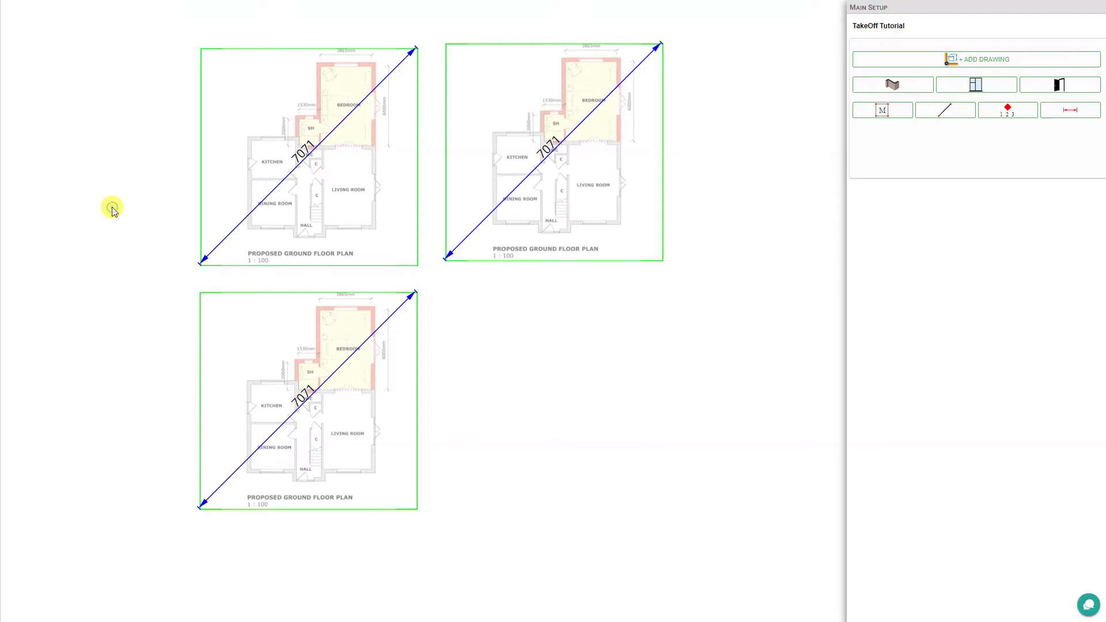
Set the top-left plan's opacity to 48, leaving the image unlocked.
{"action": "left_click", "coordinate": [291, 136]}
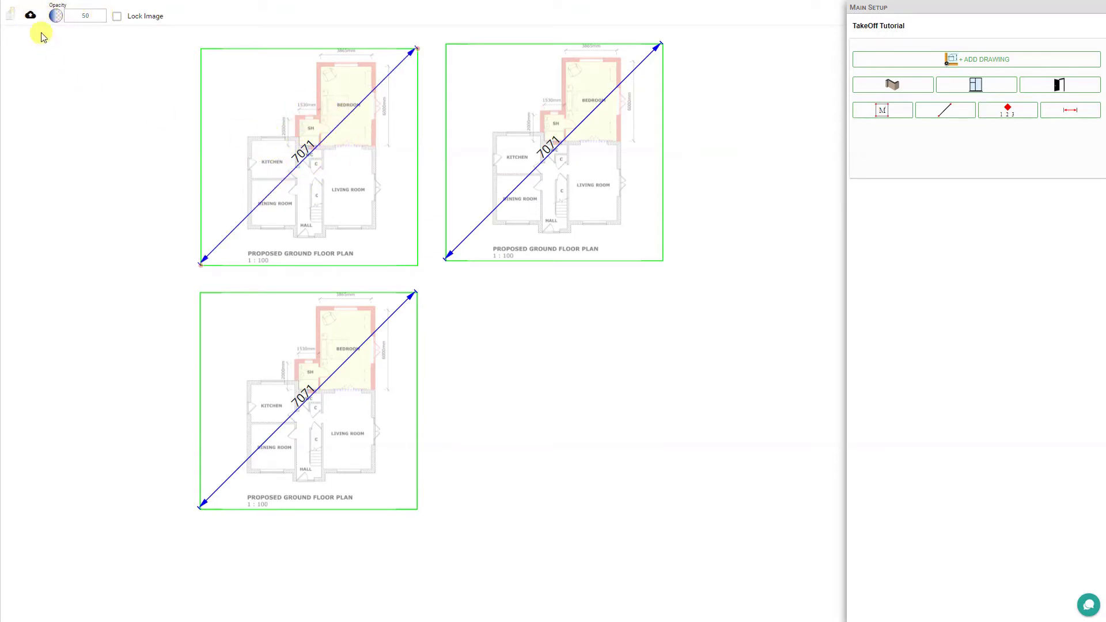
{"action": "left_click", "coordinate": [85, 17]}
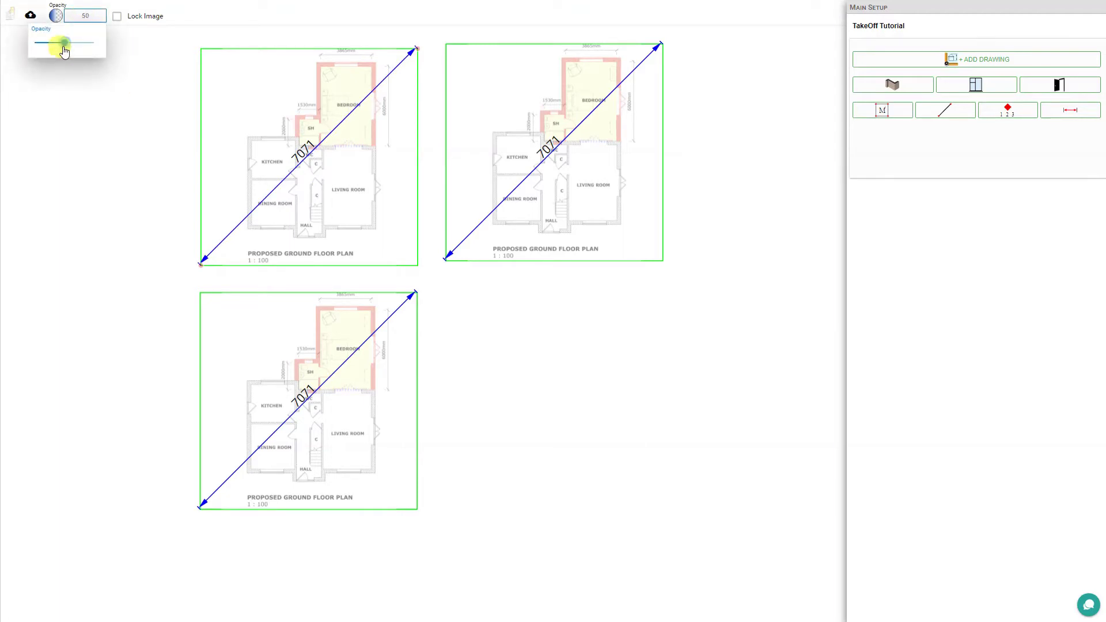
{"action": "mouse_move", "coordinate": [63, 48]}
{"action": "left_mouse_down"}
{"action": "mouse_move", "coordinate": [105, 45]}
{"action": "mouse_move", "coordinate": [65, 58]}
{"action": "left_mouse_up"}
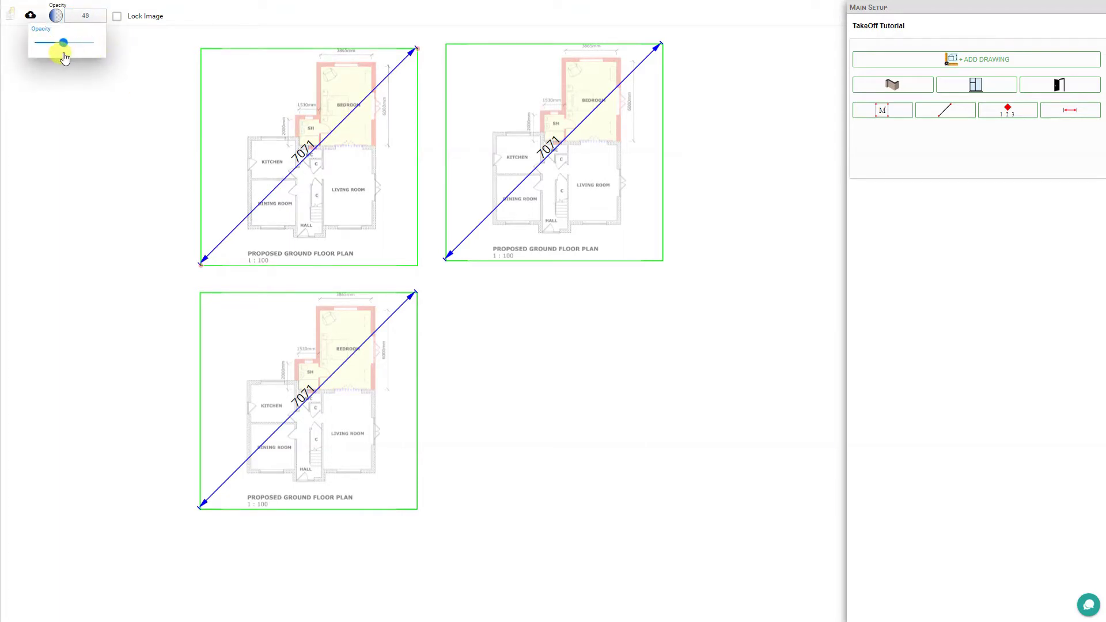
{"action": "left_click", "coordinate": [116, 17]}
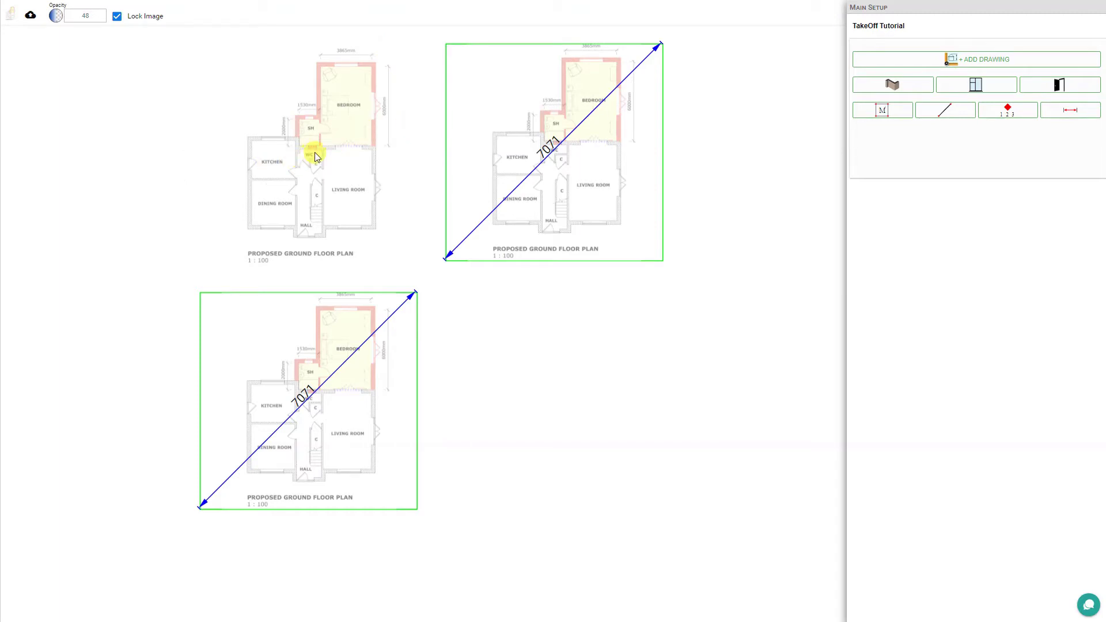
{"action": "left_click", "coordinate": [116, 17]}
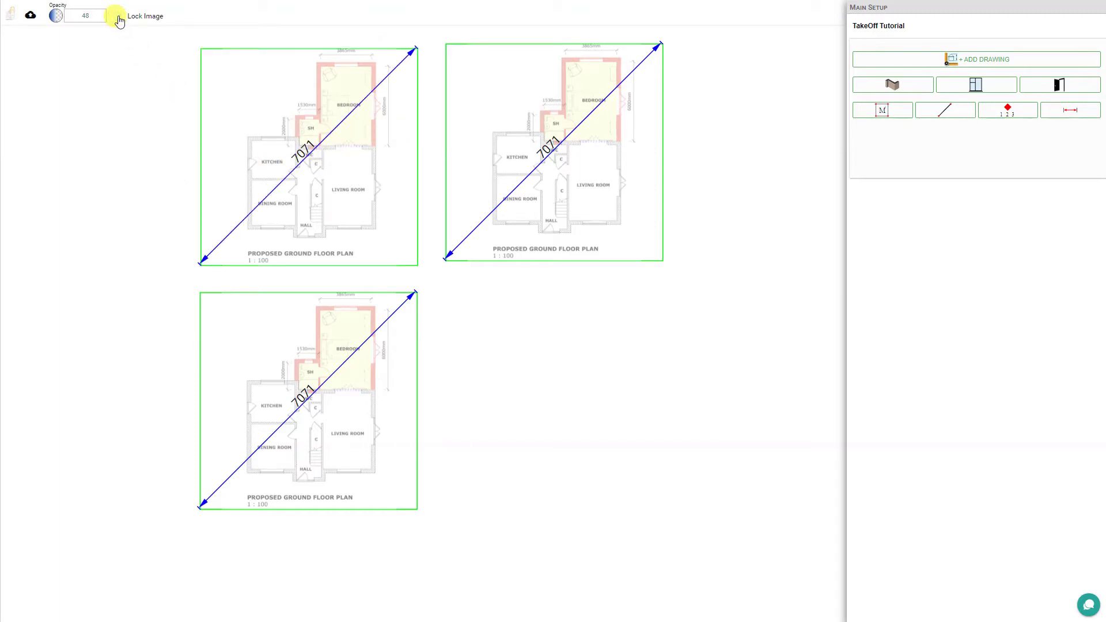
Load Elevation.png into the top-left drawing frame in place of the floor plan.
{"action": "left_click", "coordinate": [31, 18]}
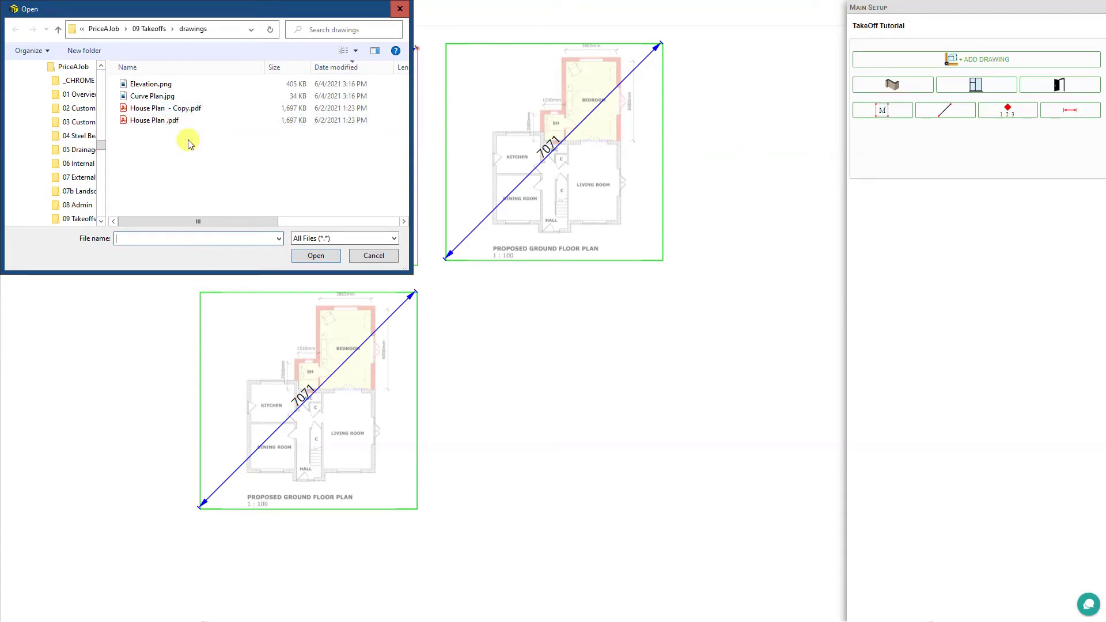
{"action": "left_click", "coordinate": [165, 87]}
{"action": "left_click", "coordinate": [168, 86]}
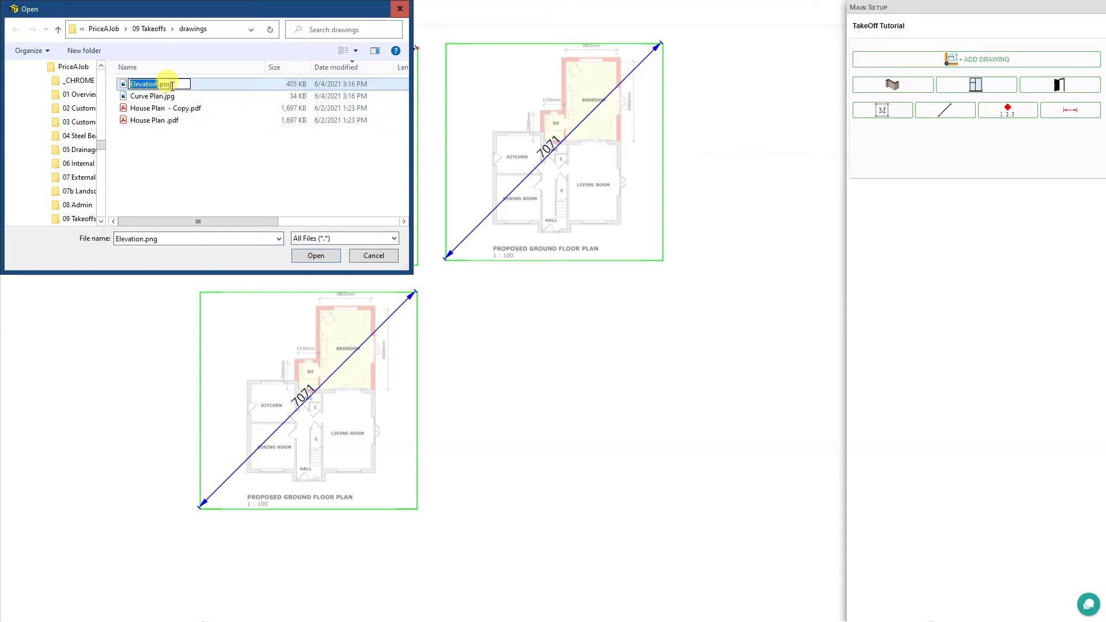
{"action": "left_click", "coordinate": [172, 97]}
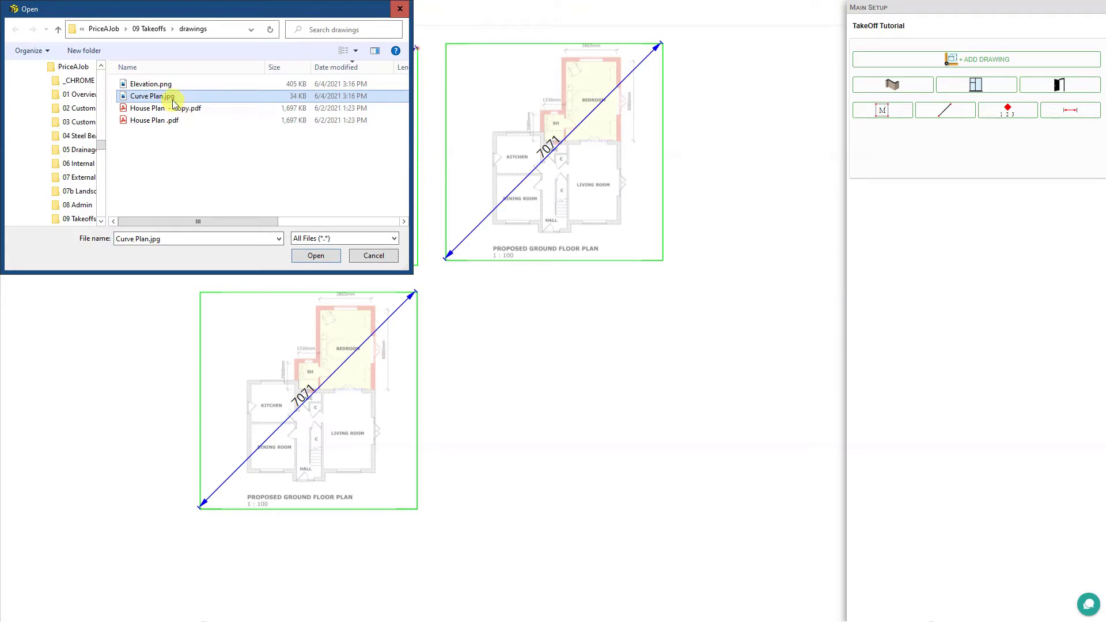
{"action": "left_click", "coordinate": [176, 124]}
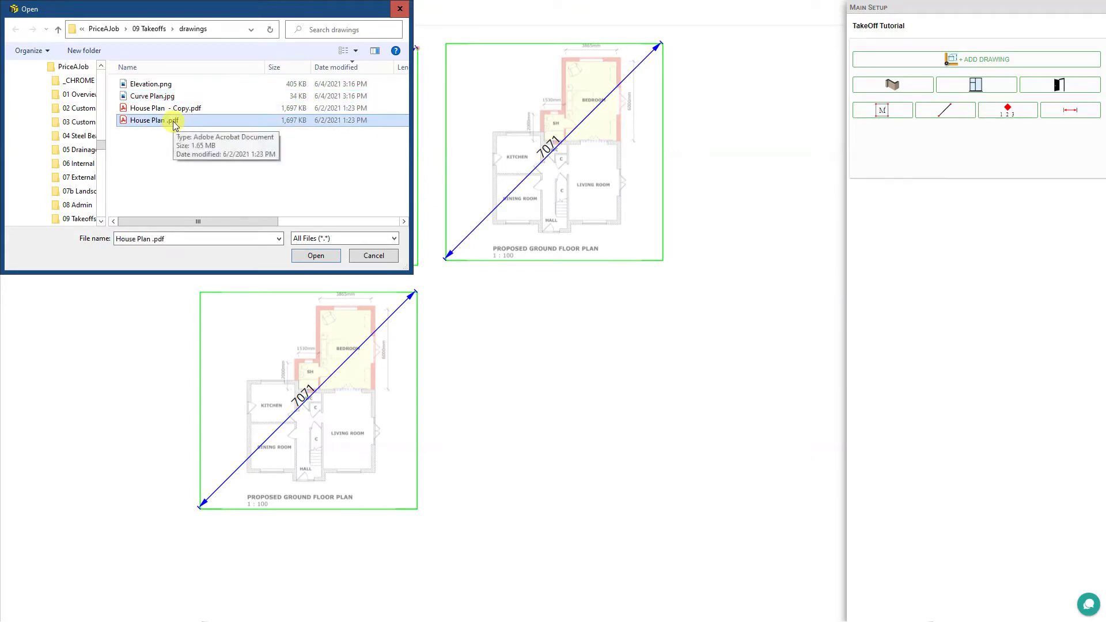
{"action": "left_click", "coordinate": [159, 84]}
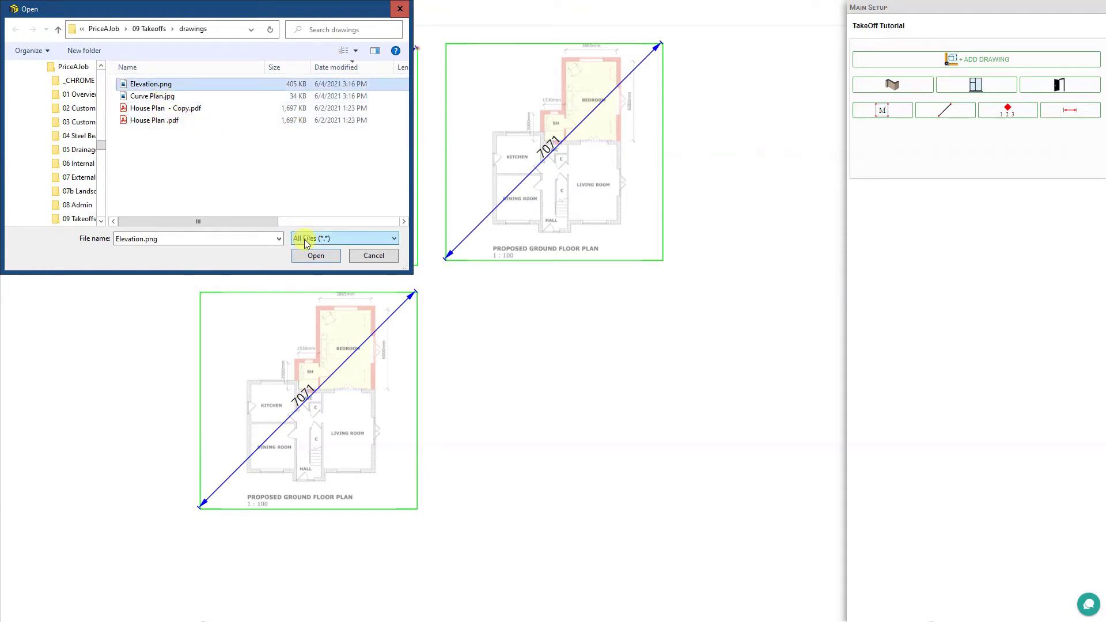
{"action": "left_click", "coordinate": [316, 256]}
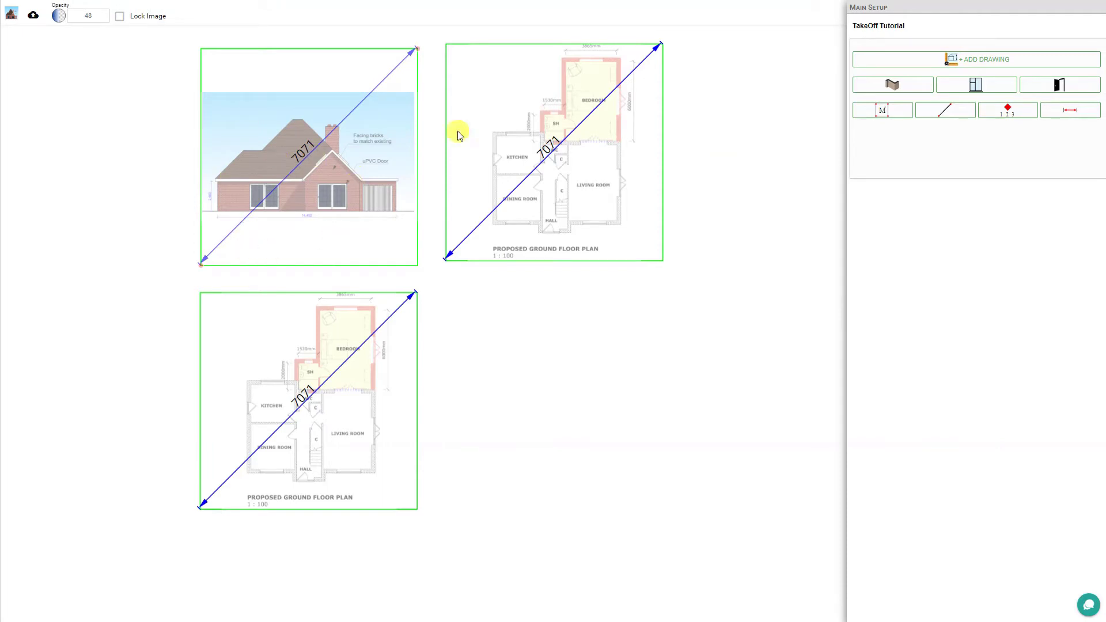
{"action": "left_click", "coordinate": [499, 134]}
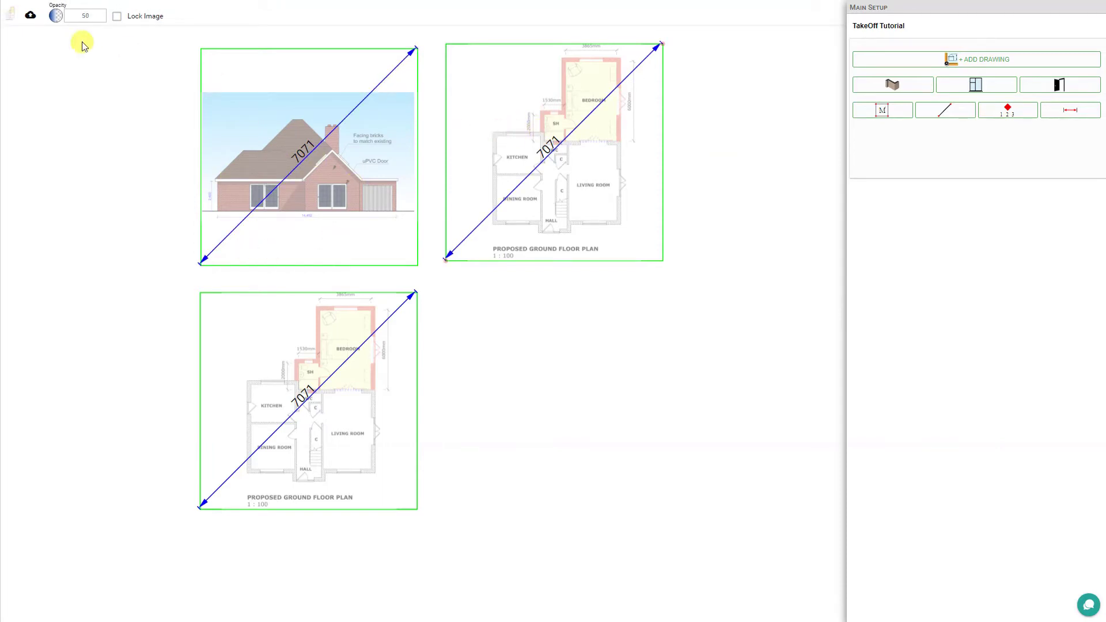
Load Curve Plan.jpg into the top-right drawing frame.
{"action": "left_click", "coordinate": [32, 17]}
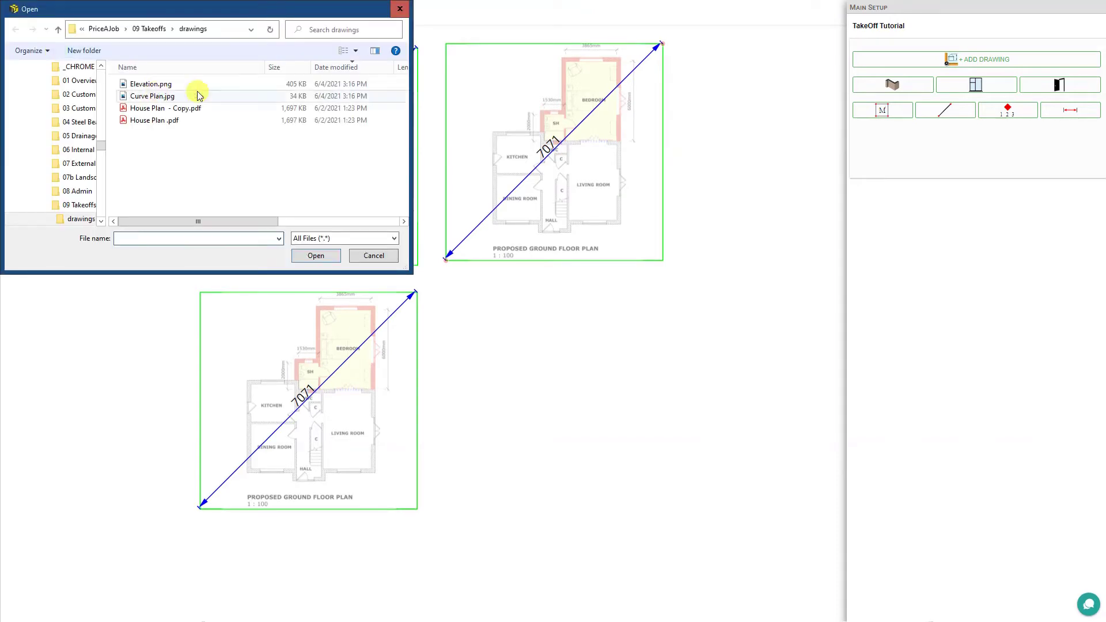
{"action": "left_click", "coordinate": [163, 95]}
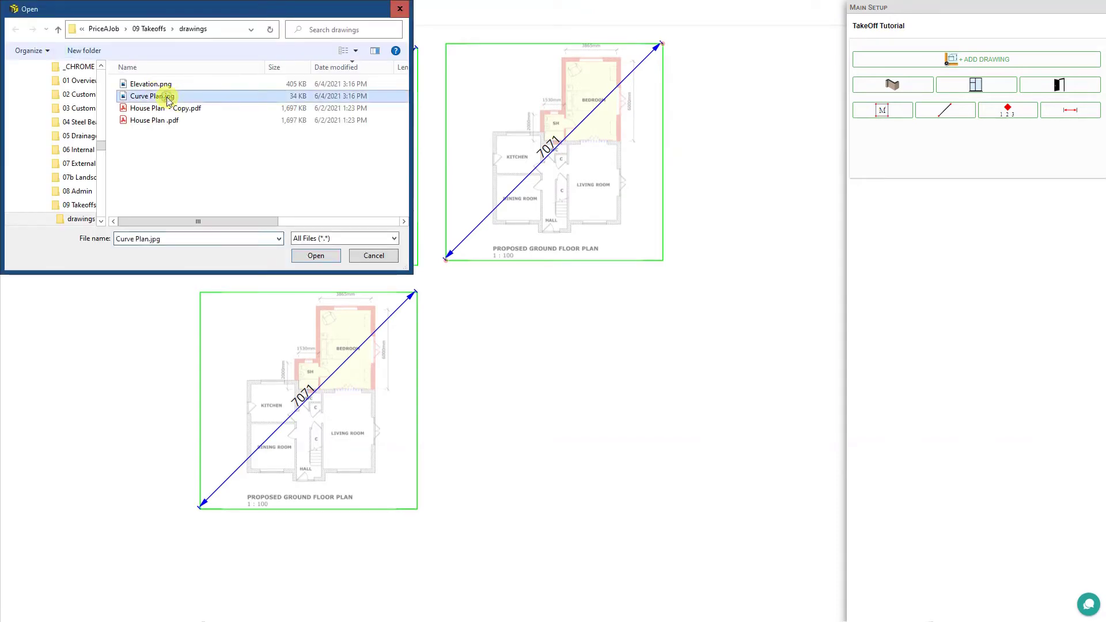
{"action": "left_click", "coordinate": [315, 257]}
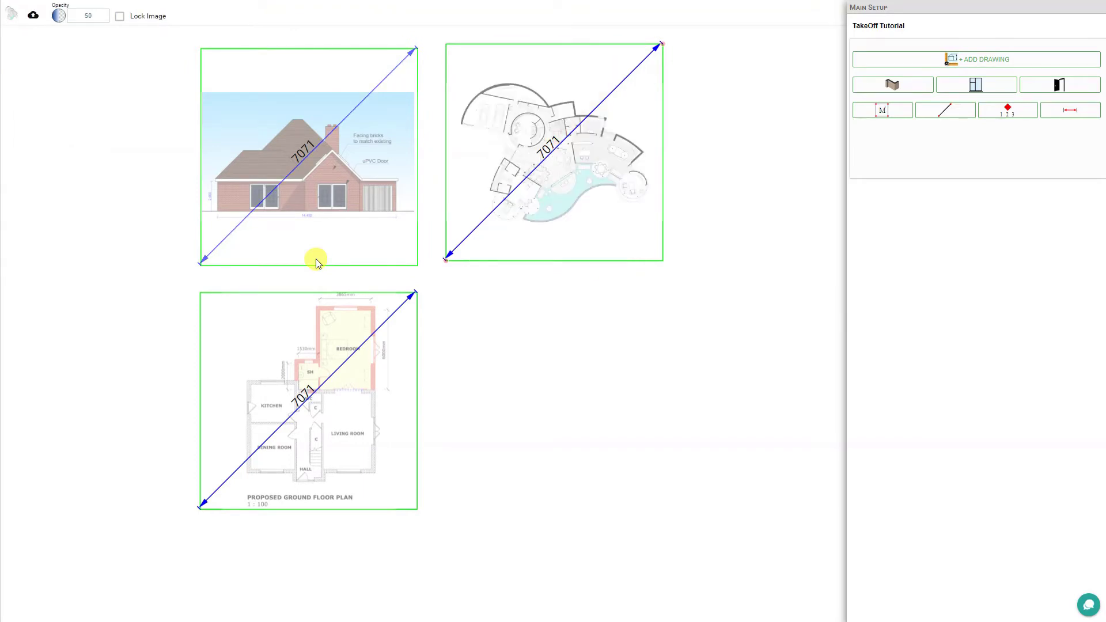
{"action": "left_click", "coordinate": [271, 356]}
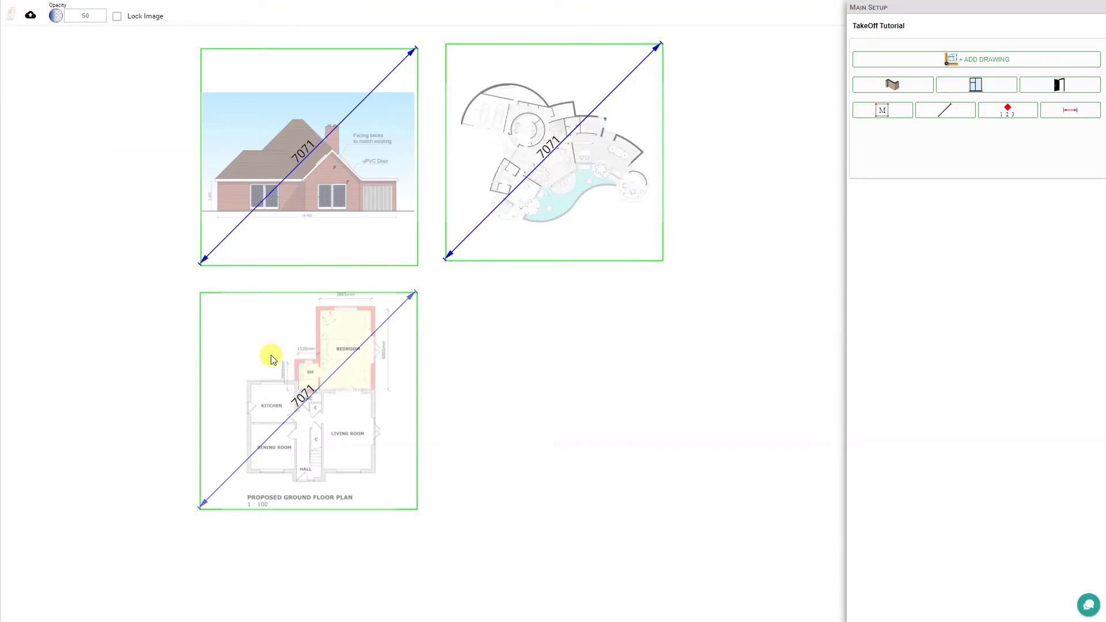
Load House Plan .pdf into the bottom drawing frame.
{"action": "left_click", "coordinate": [30, 16]}
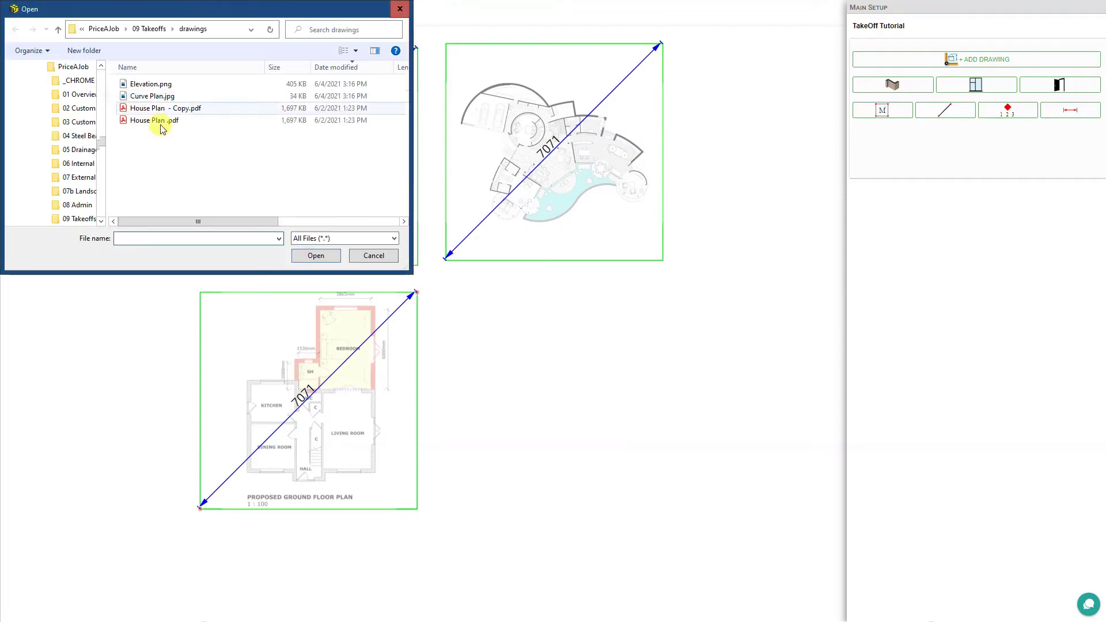
{"action": "left_click", "coordinate": [152, 123]}
{"action": "left_click", "coordinate": [316, 255]}
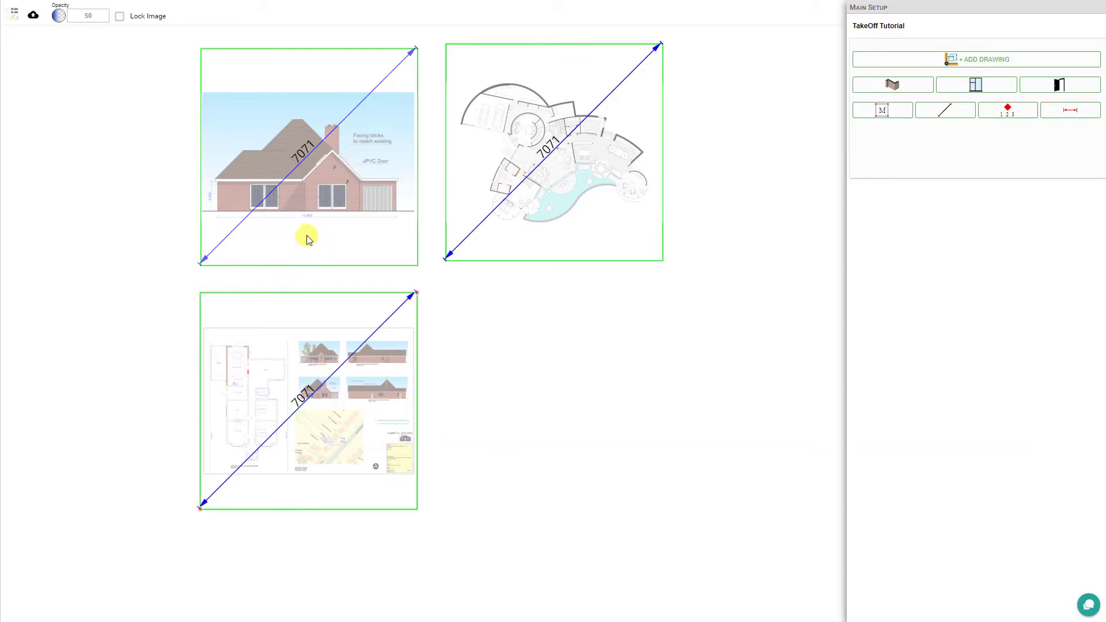
Align the elevation's measure line with the 14,452 dimension and set its length to 14452.
{"action": "scroll", "coordinate": [296, 220], "scroll_direction": "up", "scroll_amount": 3}
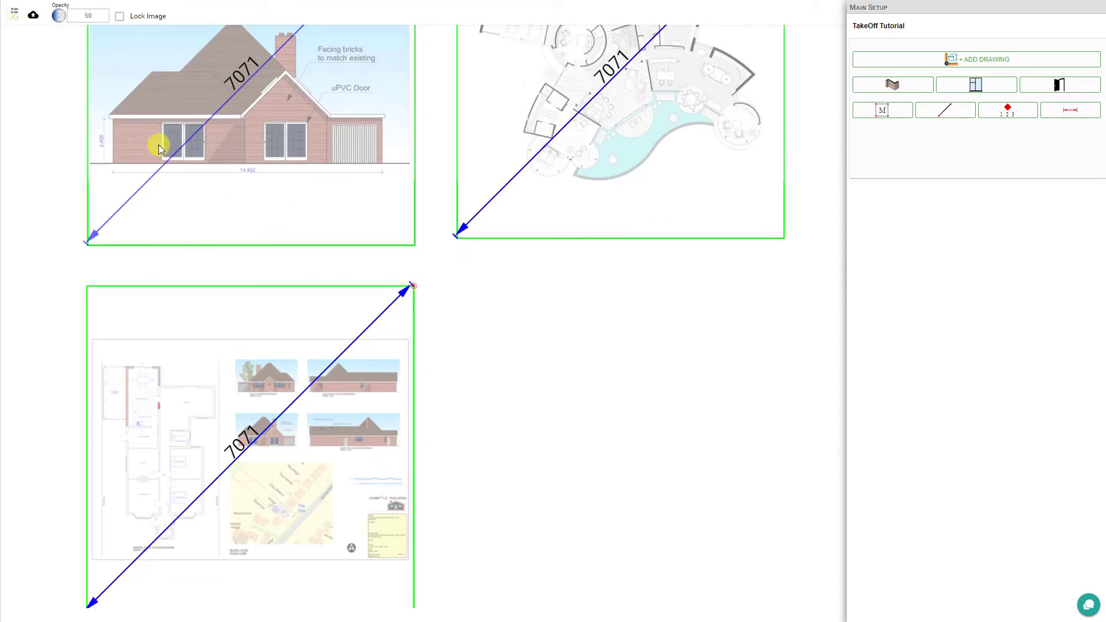
{"action": "scroll", "coordinate": [182, 124], "scroll_direction": "up", "scroll_amount": 3}
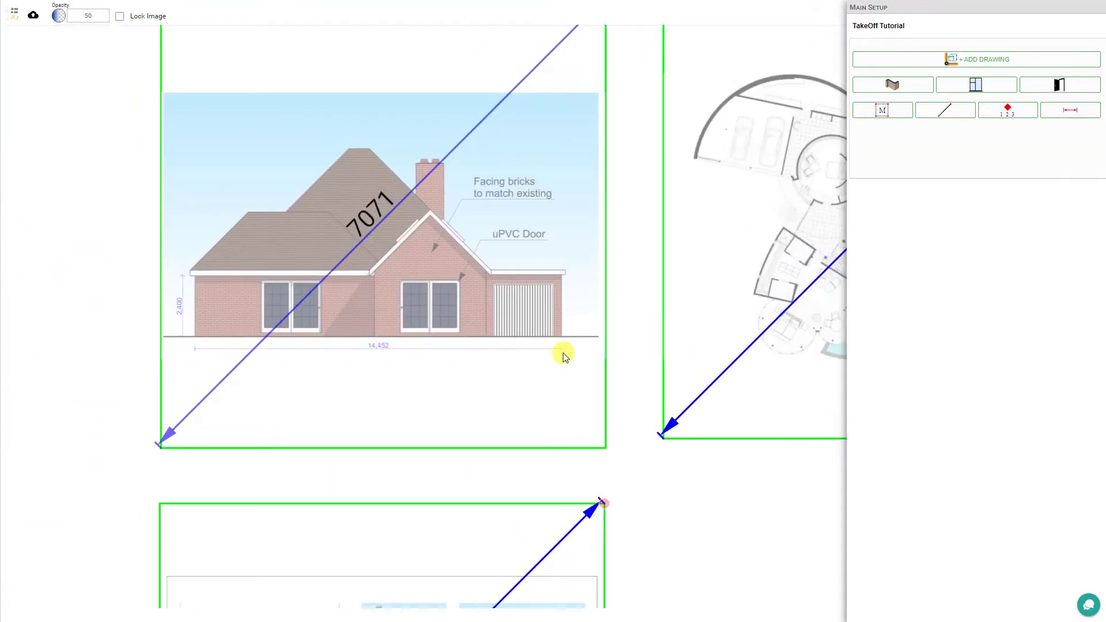
{"action": "left_click", "coordinate": [526, 339]}
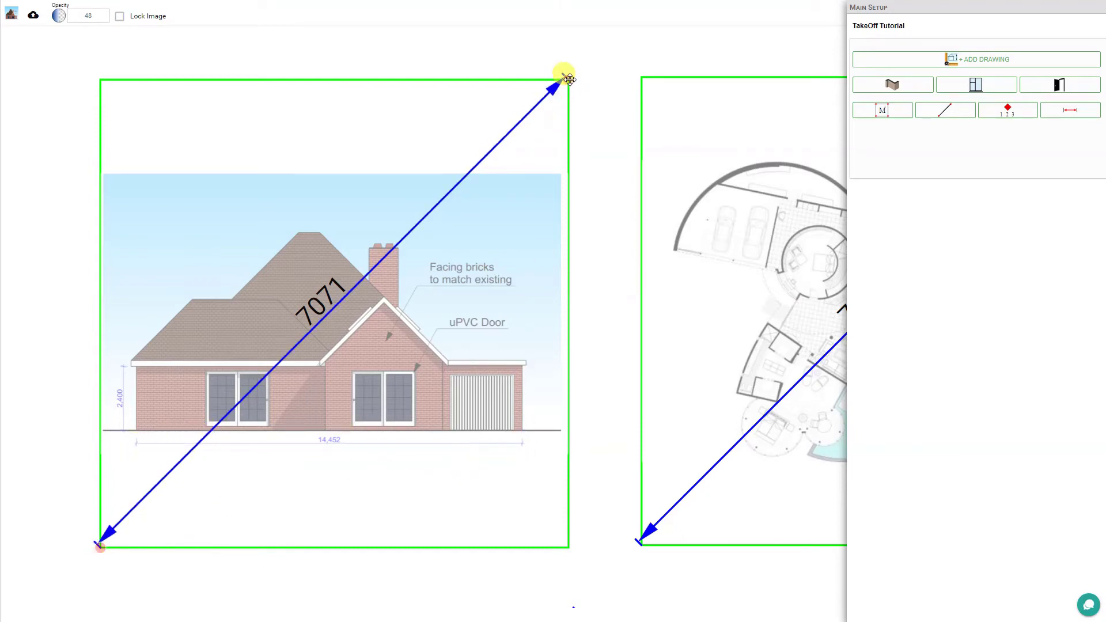
{"action": "mouse_move", "coordinate": [568, 89]}
{"action": "left_mouse_down"}
{"action": "mouse_move", "coordinate": [543, 161]}
{"action": "mouse_move", "coordinate": [524, 454]}
{"action": "left_mouse_up"}
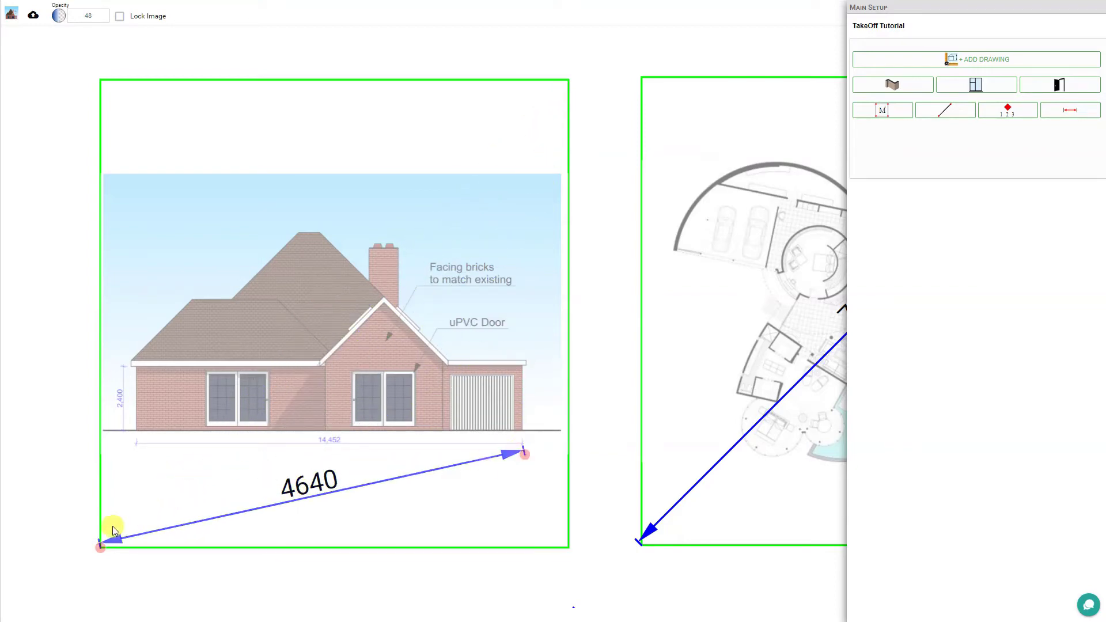
{"action": "left_click_drag", "start_coordinate": [103, 551], "coordinate": [137, 453]}
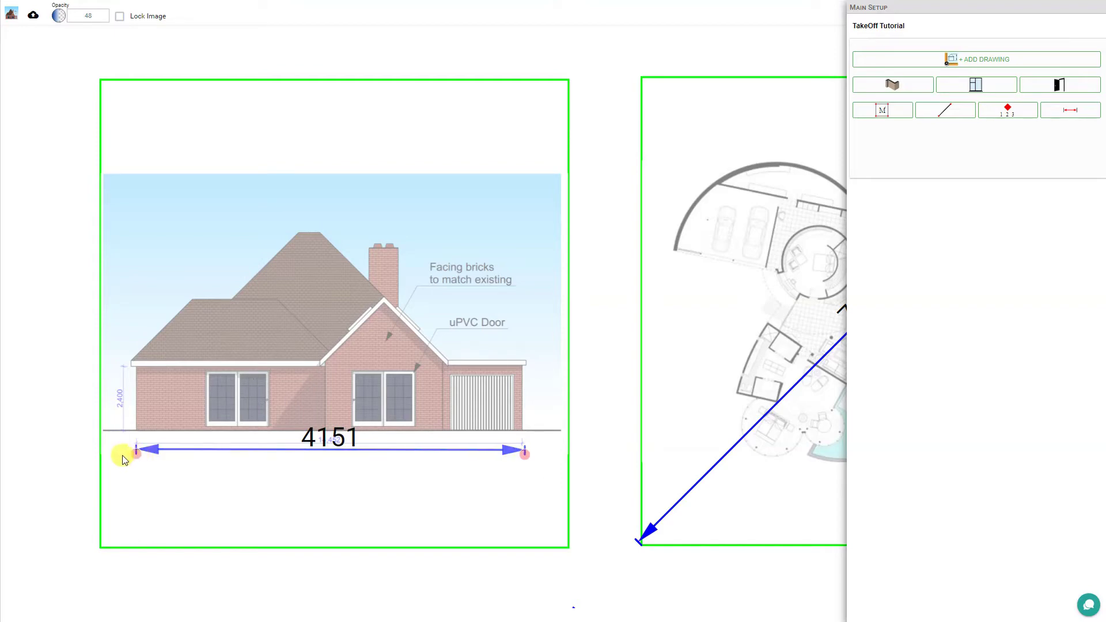
{"action": "double_click", "coordinate": [333, 436]}
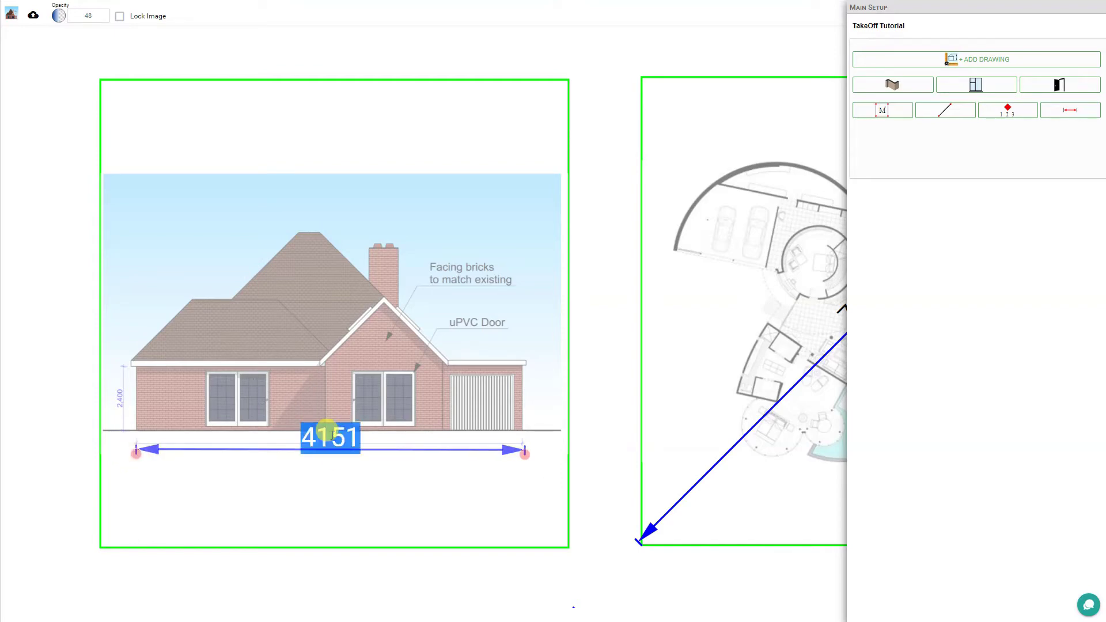
{"action": "type", "text": "14452"}
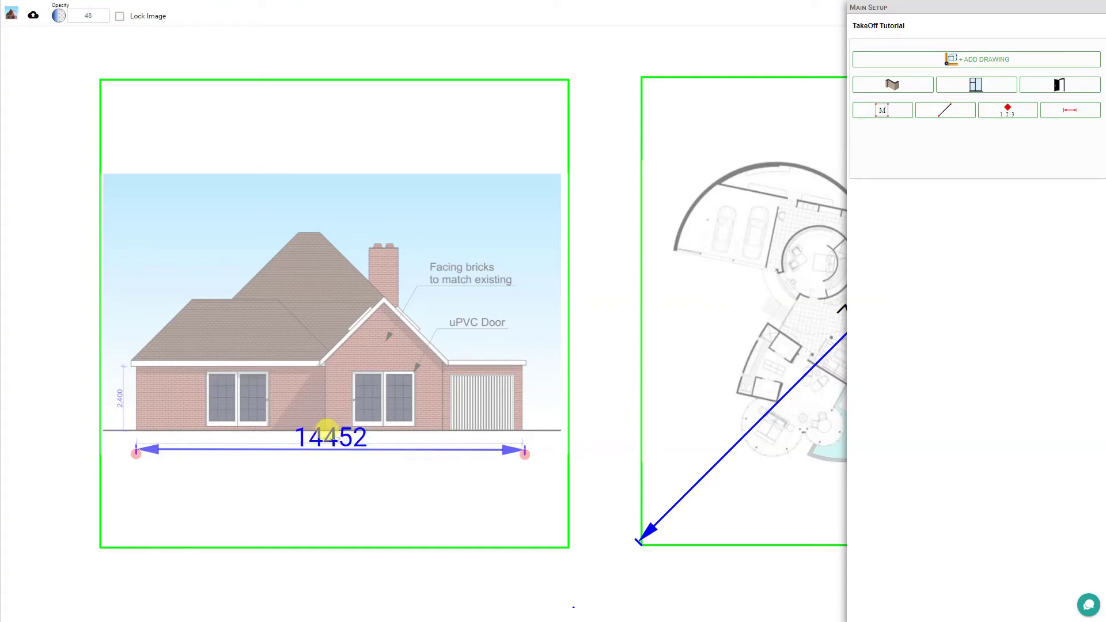
{"action": "key", "text": "Return"}
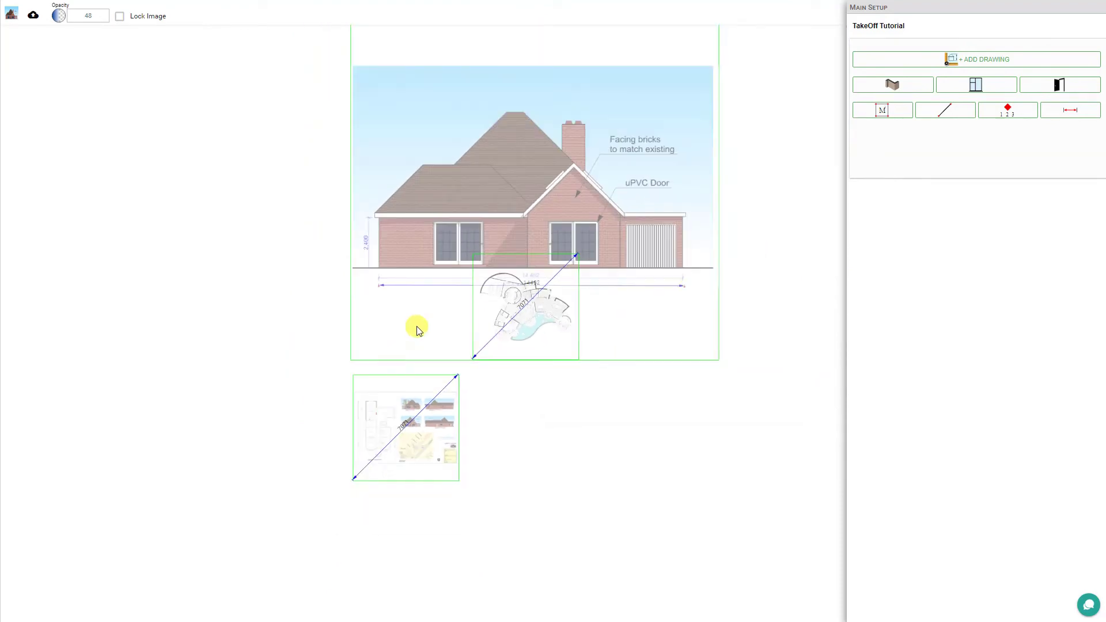
Move the elevation aside and align both scale-line ends with the 14,452 dimension ticks.
{"action": "mouse_move", "coordinate": [581, 207]}
{"action": "left_mouse_down"}
{"action": "mouse_move", "coordinate": [430, 189]}
{"action": "mouse_move", "coordinate": [337, 211]}
{"action": "left_mouse_up"}
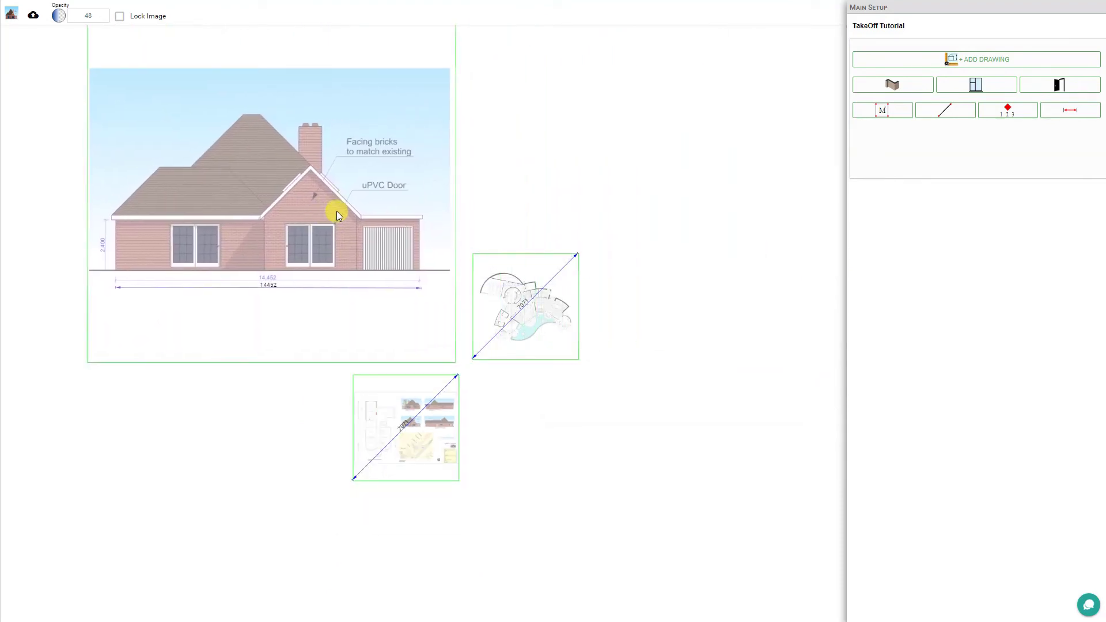
{"action": "scroll", "coordinate": [268, 284], "scroll_direction": "up", "scroll_amount": 5}
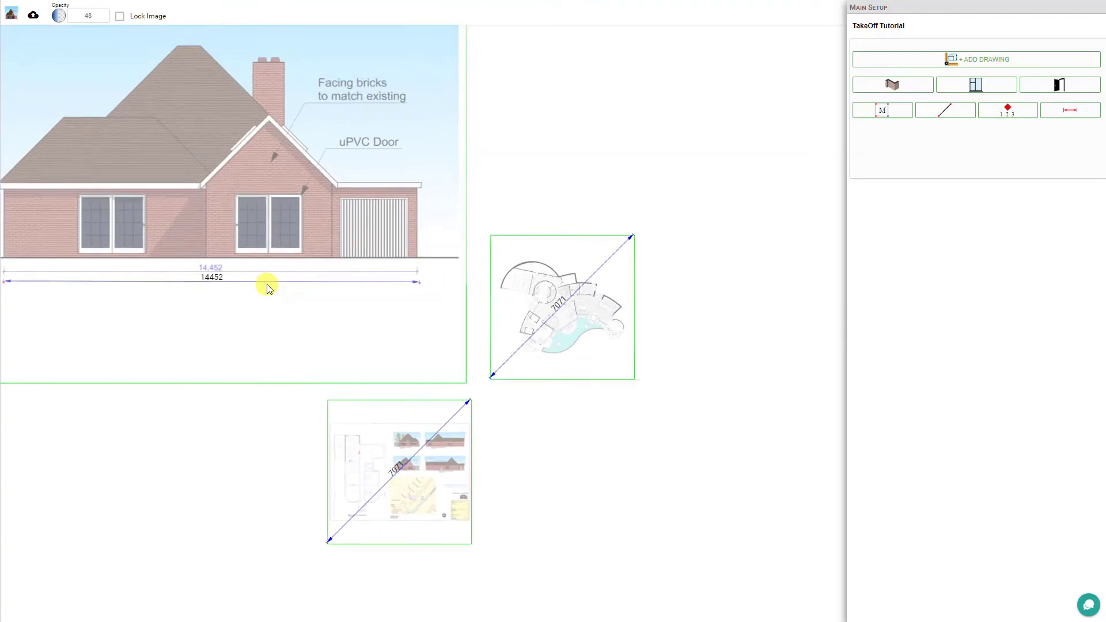
{"action": "scroll", "coordinate": [268, 284], "scroll_direction": "up", "scroll_amount": 5}
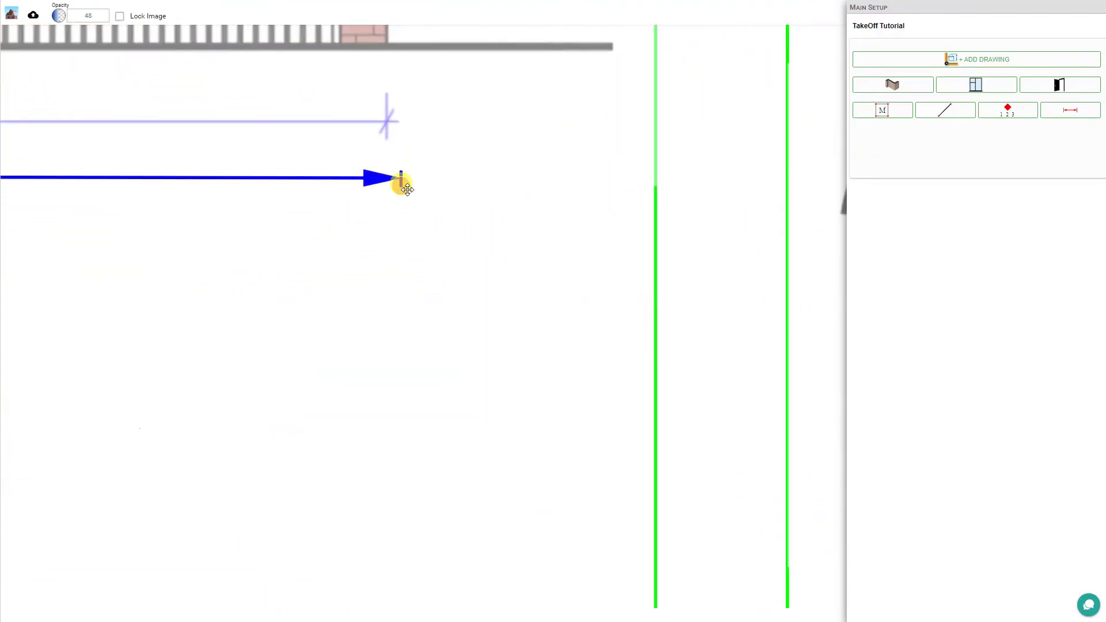
{"action": "left_click_drag", "start_coordinate": [408, 189], "coordinate": [393, 157]}
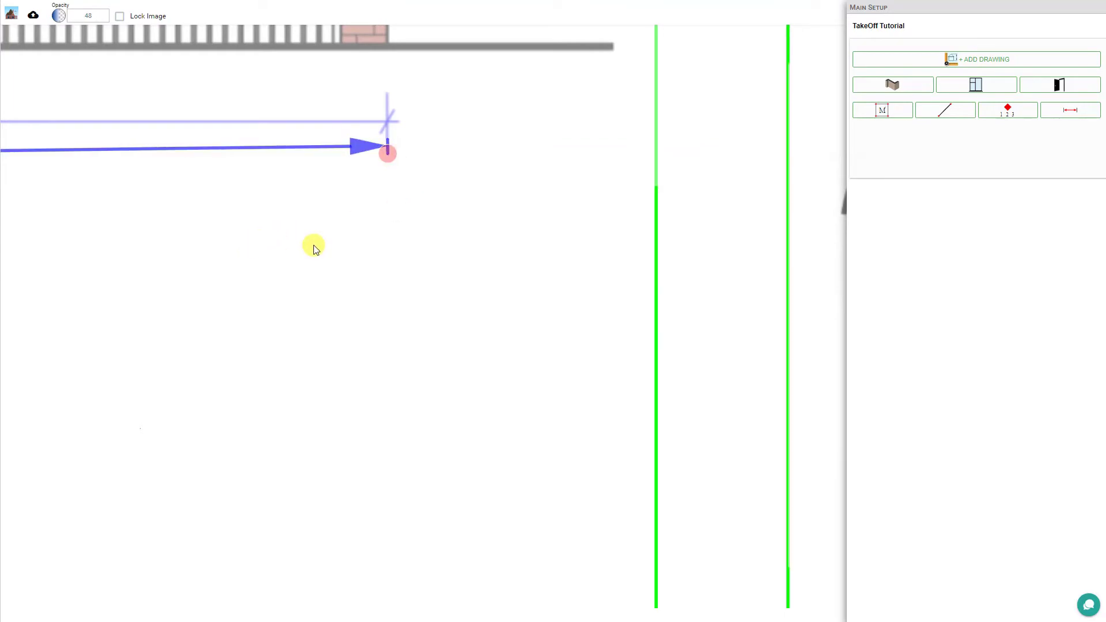
{"action": "scroll", "coordinate": [316, 249], "scroll_direction": "left", "scroll_amount": 15}
{"action": "scroll", "coordinate": [169, 280], "scroll_direction": "left", "scroll_amount": 15}
{"action": "left_click_drag", "start_coordinate": [358, 208], "coordinate": [362, 178]}
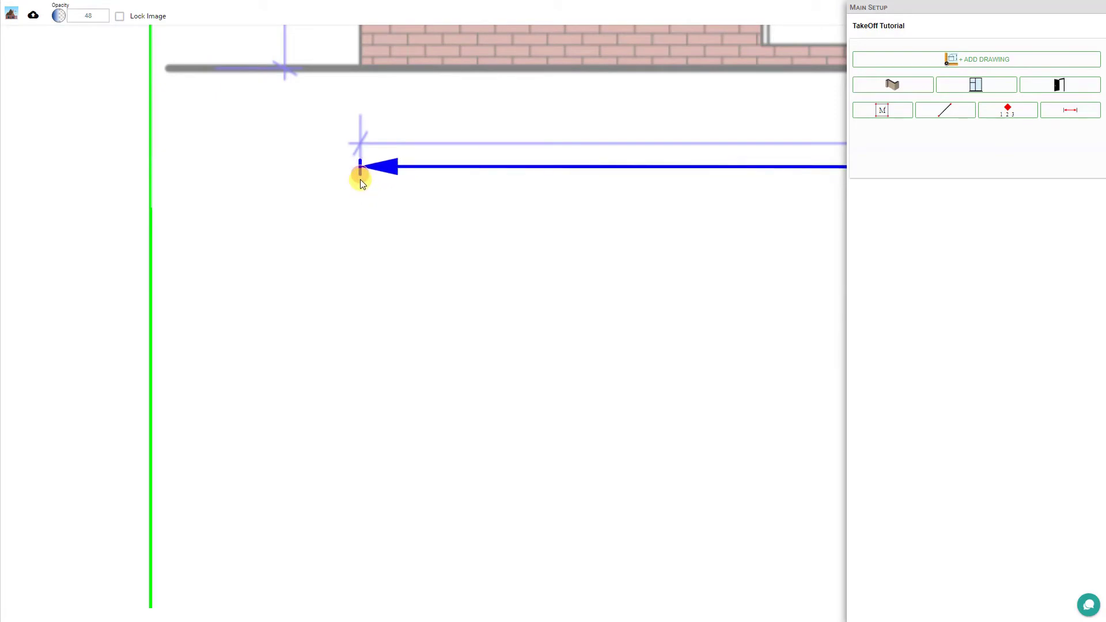
{"action": "left_click", "coordinate": [361, 176]}
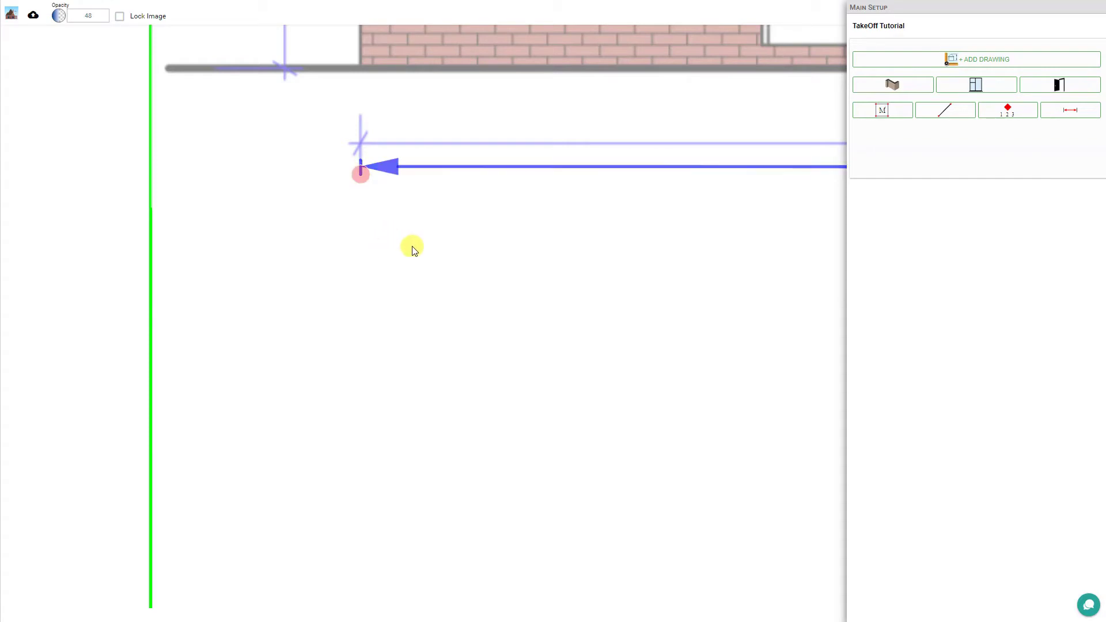
Change the scale line's measured length from 14349 to 14452.
{"action": "scroll", "coordinate": [427, 232], "scroll_direction": "up", "scroll_amount": 2}
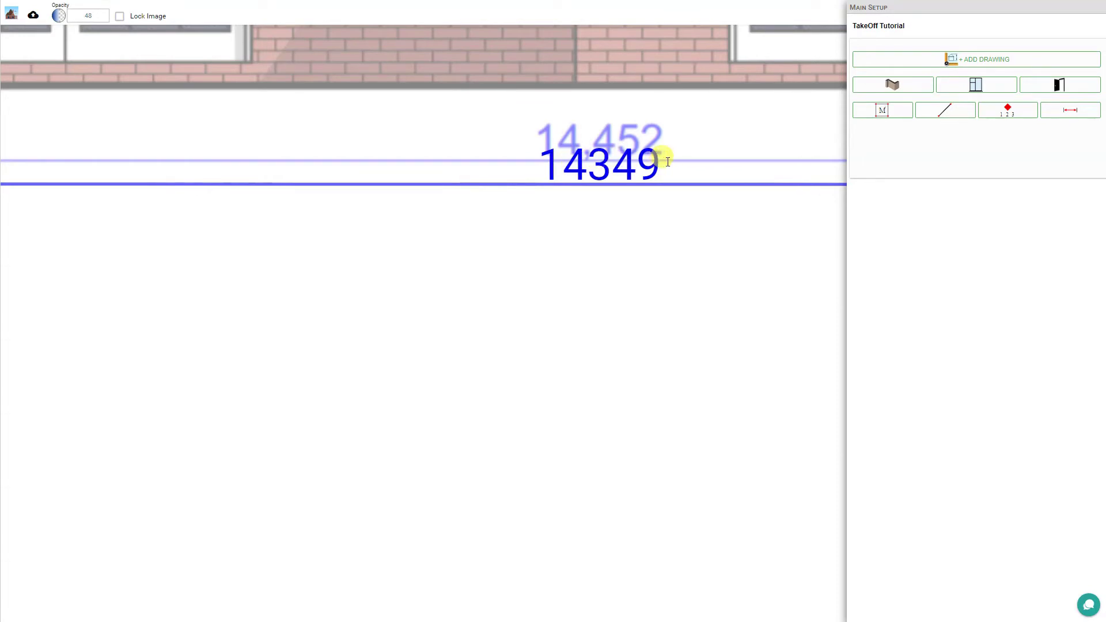
{"action": "double_click", "coordinate": [611, 163]}
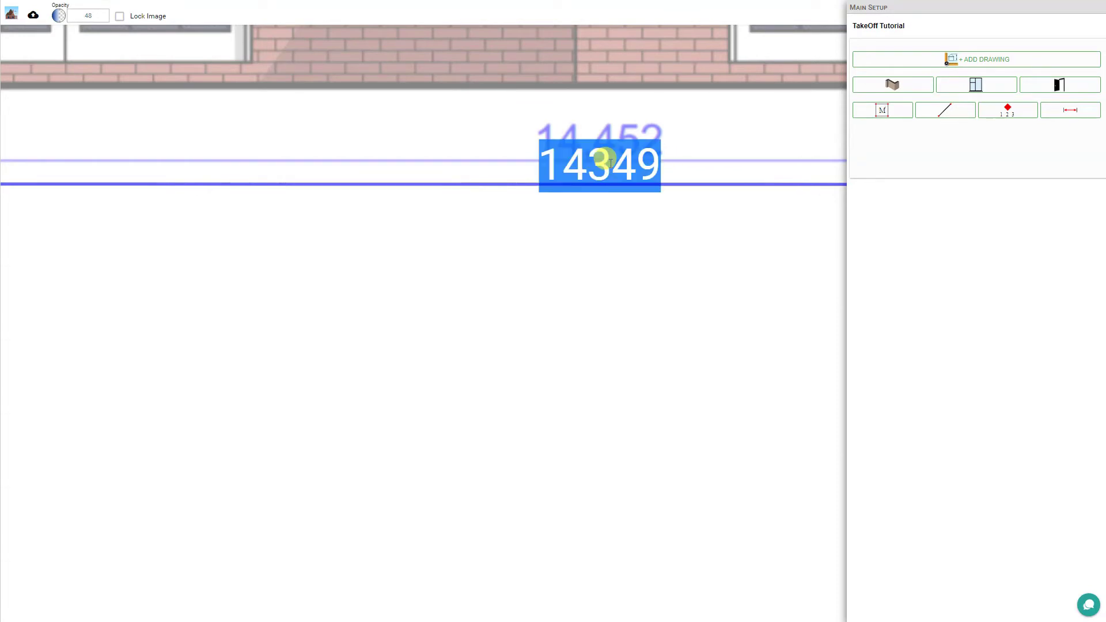
{"action": "type", "text": "14452"}
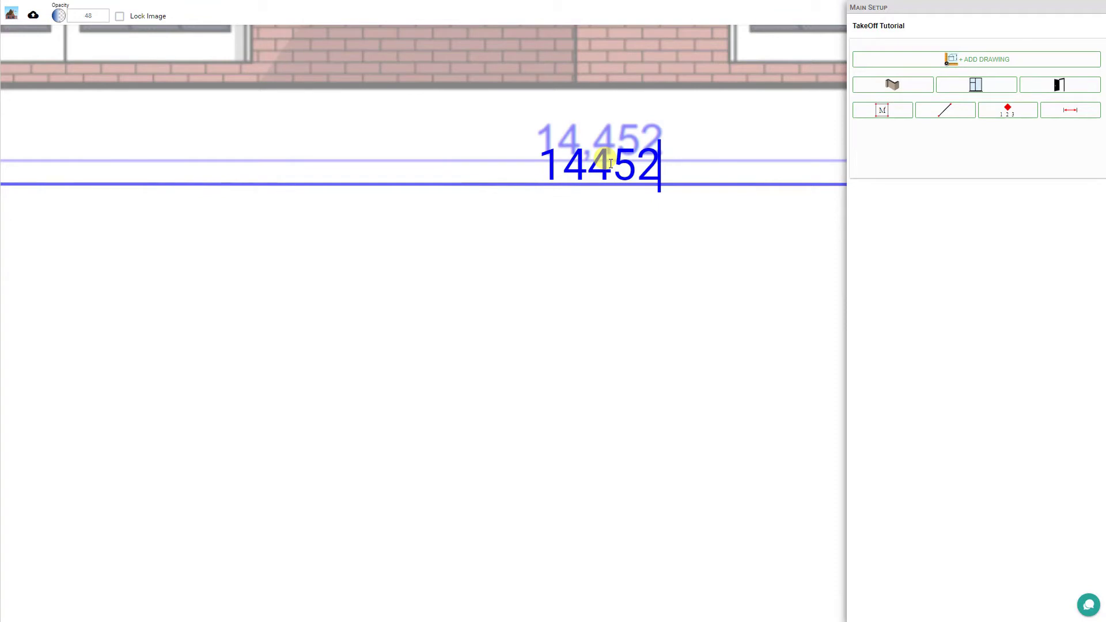
{"action": "left_click", "coordinate": [639, 236]}
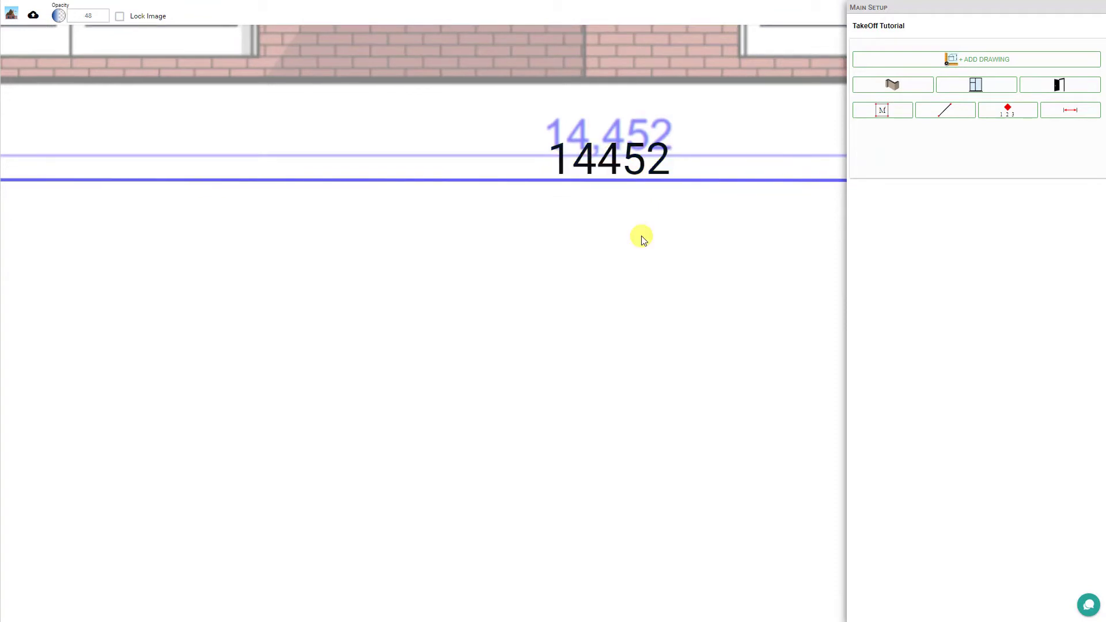
{"action": "scroll", "coordinate": [639, 237], "scroll_direction": "down", "scroll_amount": 3}
Dimension the house width from wall end to wall end below the elevation, reading 14449.
{"action": "scroll", "coordinate": [641, 242], "scroll_direction": "down", "scroll_amount": 3}
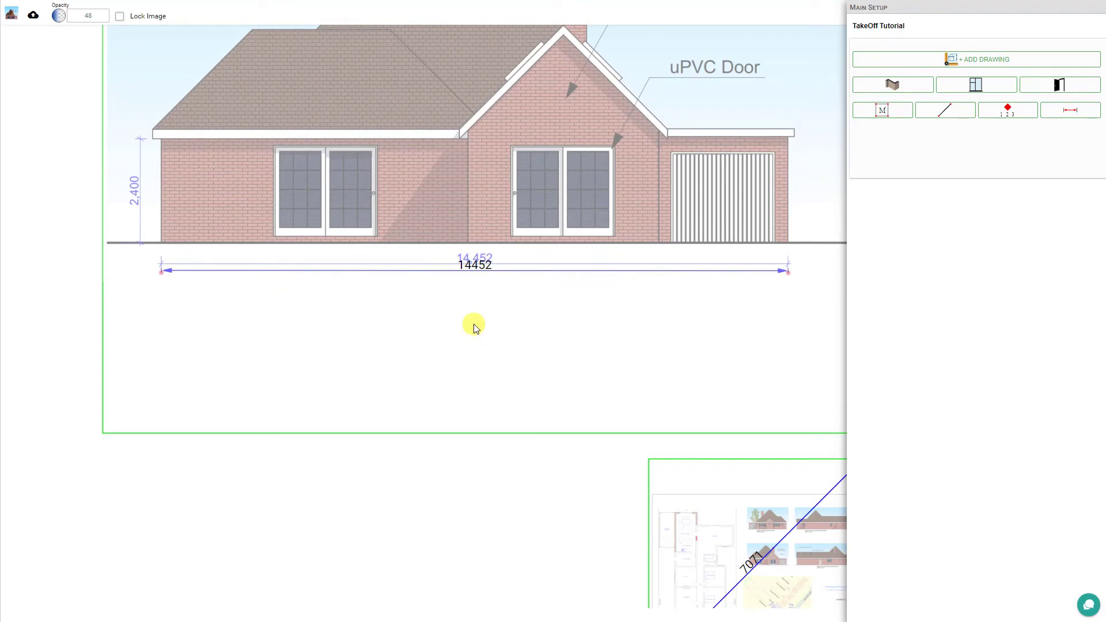
{"action": "left_click", "coordinate": [1077, 115]}
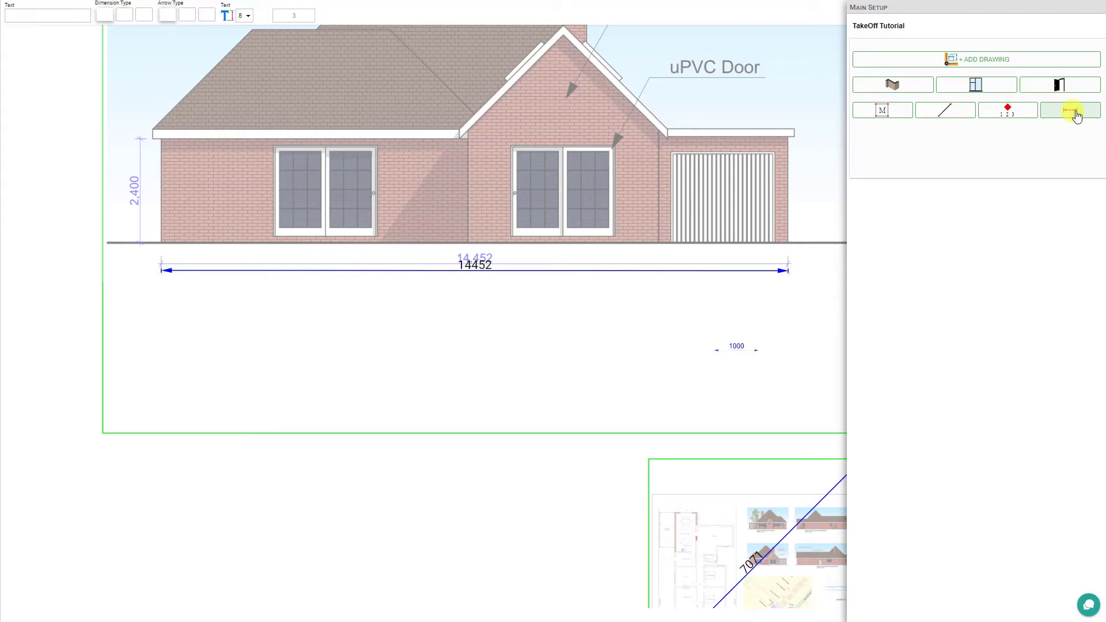
{"action": "left_click", "coordinate": [162, 282]}
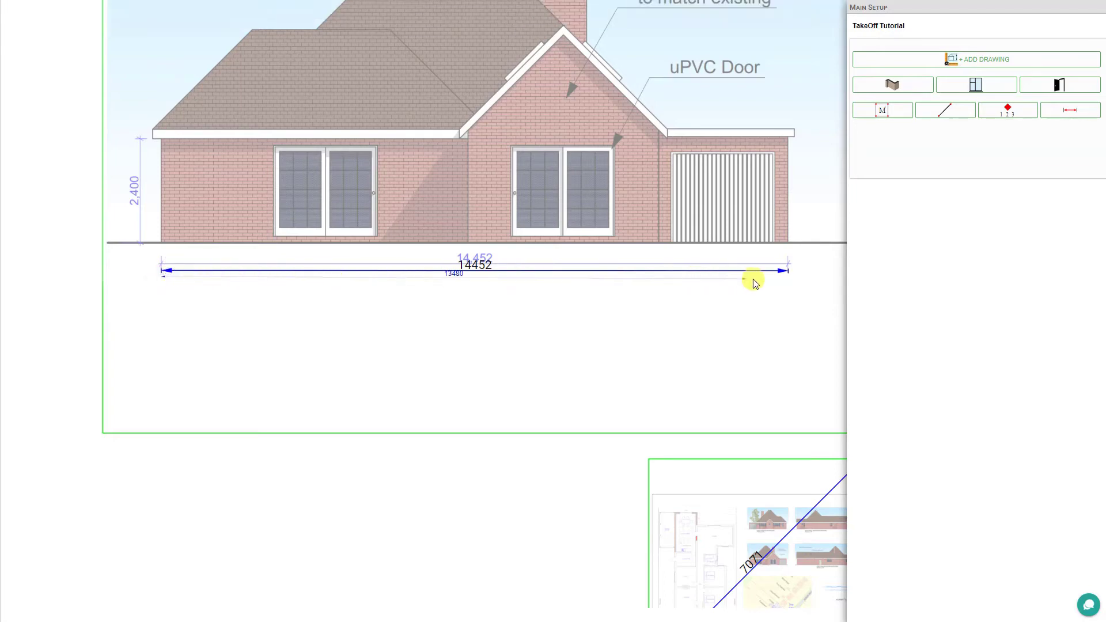
{"action": "left_click", "coordinate": [788, 280]}
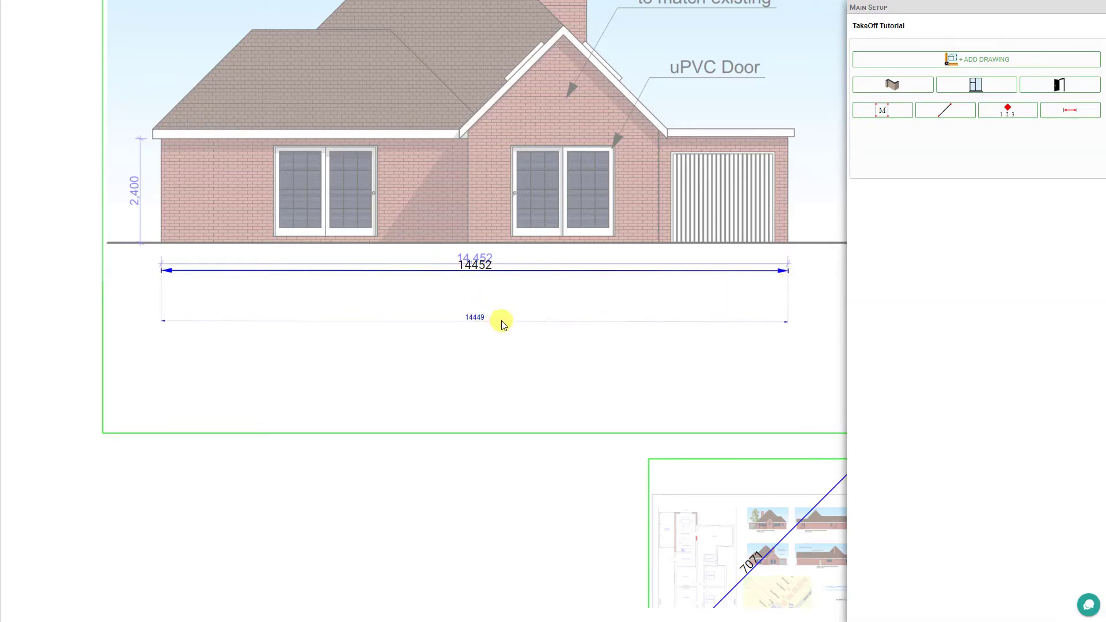
{"action": "left_click", "coordinate": [783, 306]}
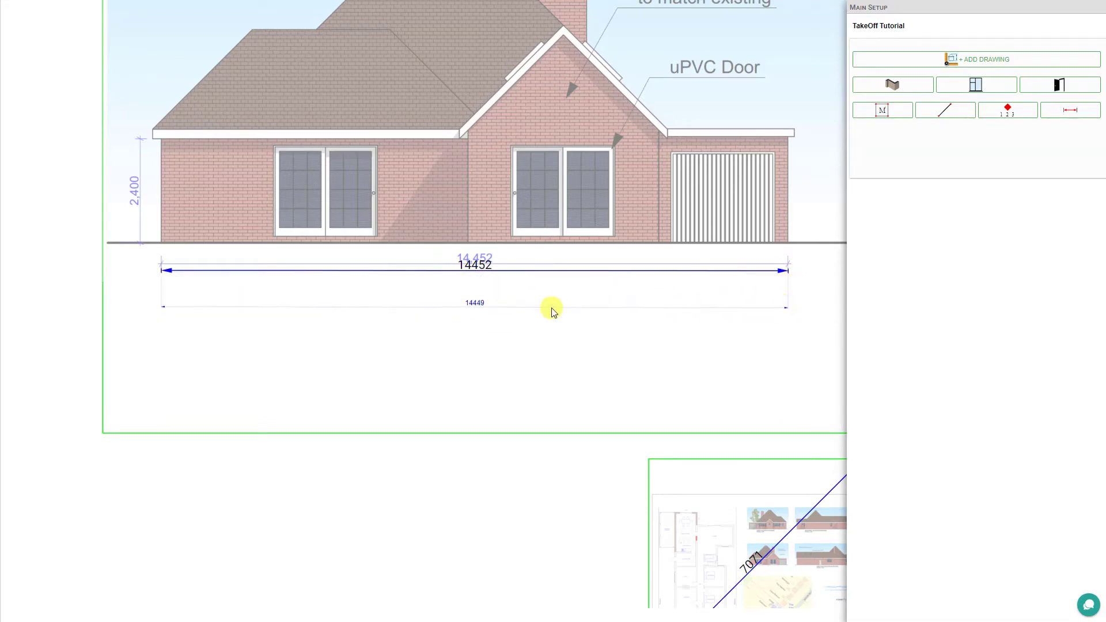
{"action": "left_click", "coordinate": [487, 320]}
{"action": "scroll", "coordinate": [487, 320], "scroll_direction": "down", "scroll_amount": 2}
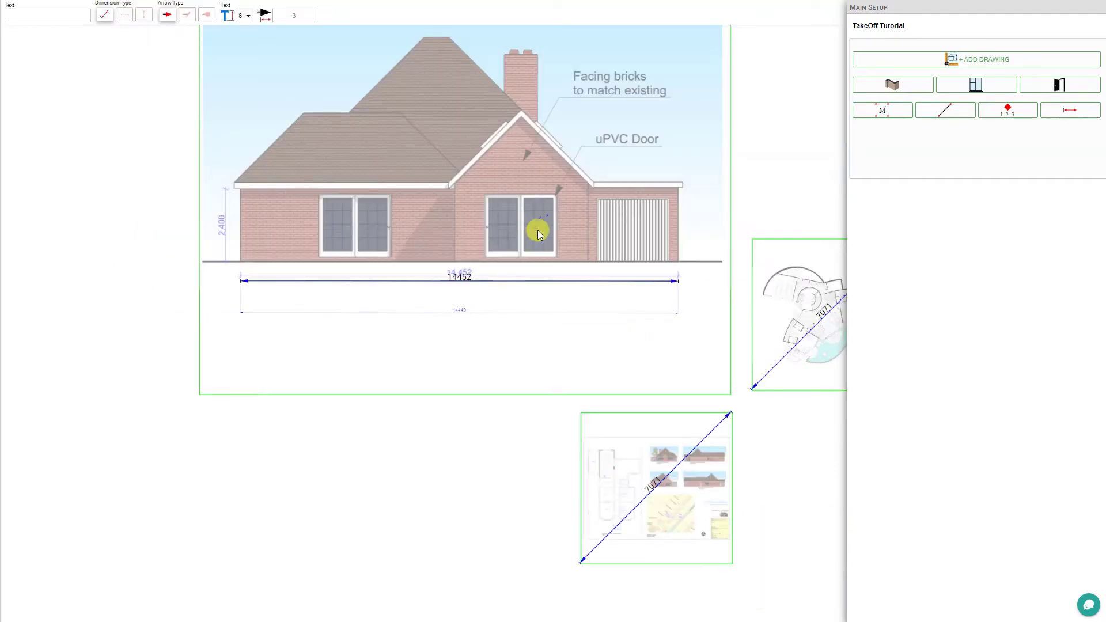
Exit the dimension tool and select the elevation drawing.
{"action": "left_click_drag", "start_coordinate": [525, 311], "coordinate": [407, 326]}
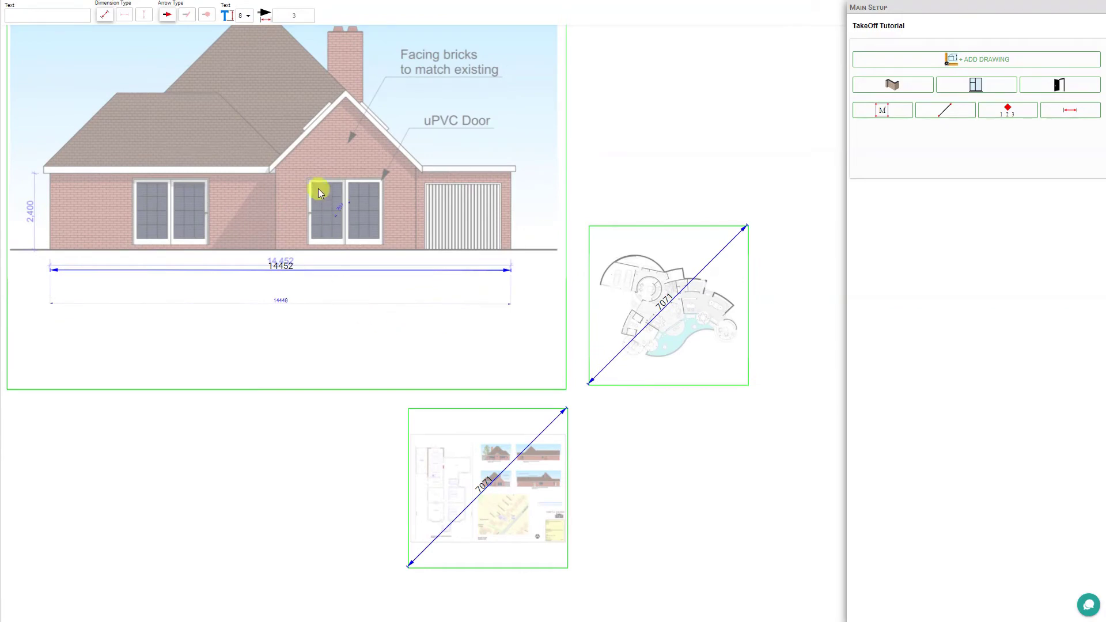
{"action": "left_click", "coordinate": [374, 347]}
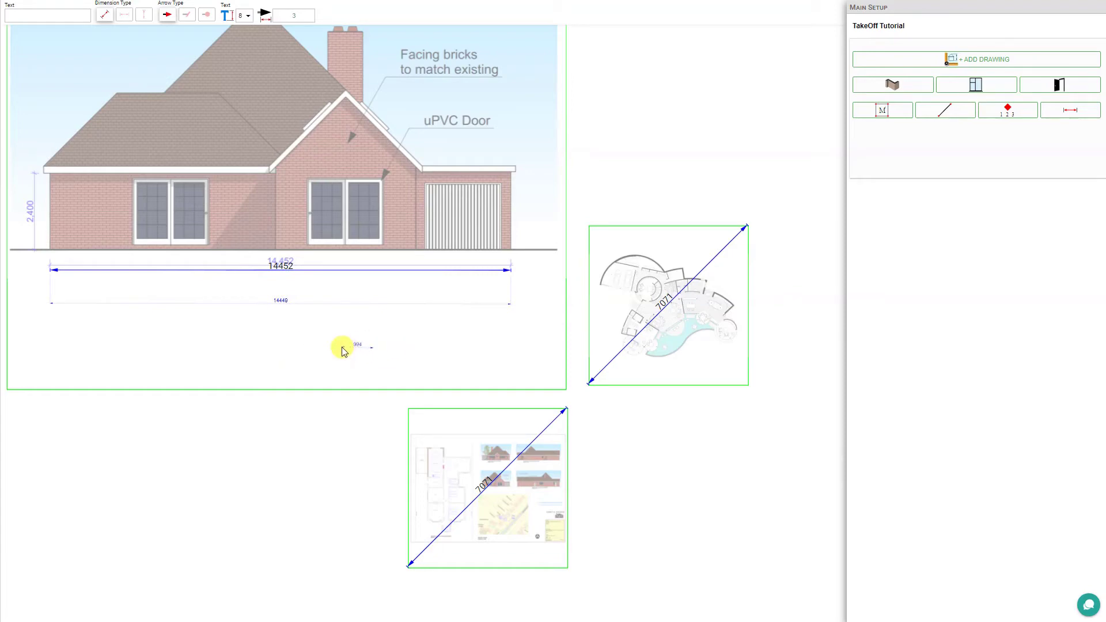
{"action": "key", "text": "Escape"}
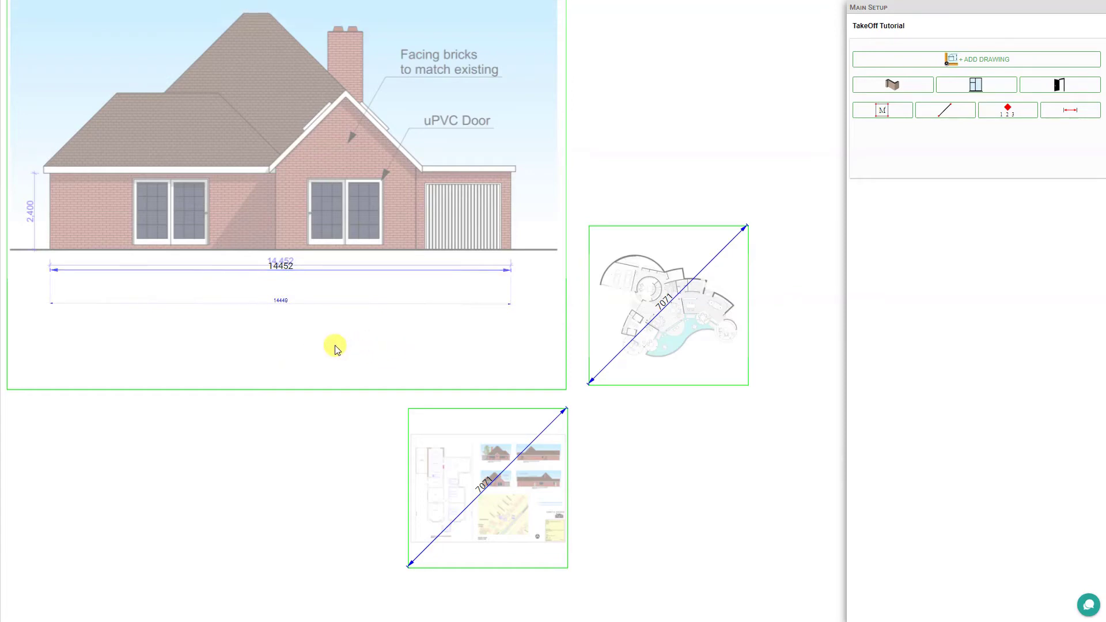
{"action": "left_click", "coordinate": [266, 350]}
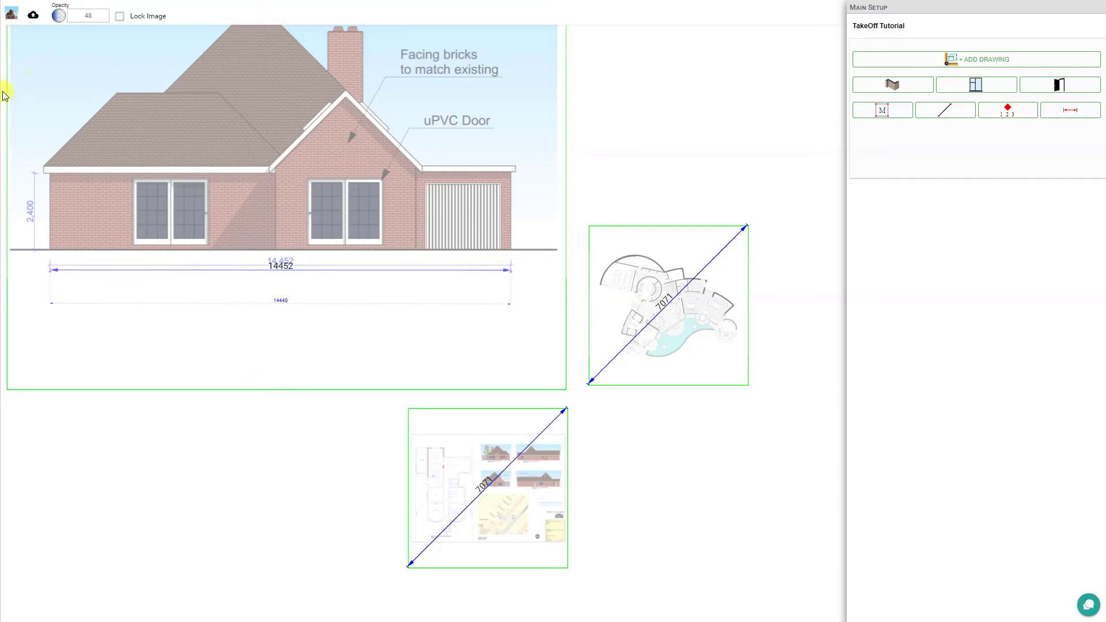
Turn on Lock Image for the elevation at opacity 48 and re-centre the drawings in view.
{"action": "left_click", "coordinate": [118, 17]}
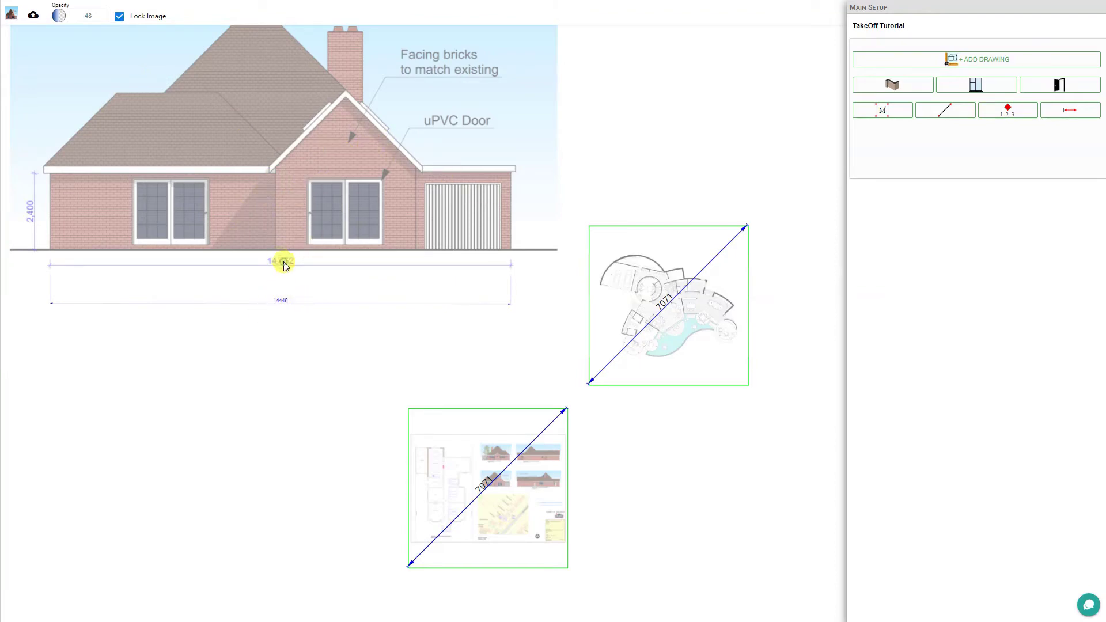
{"action": "scroll", "coordinate": [278, 164], "scroll_direction": "down", "scroll_amount": 3}
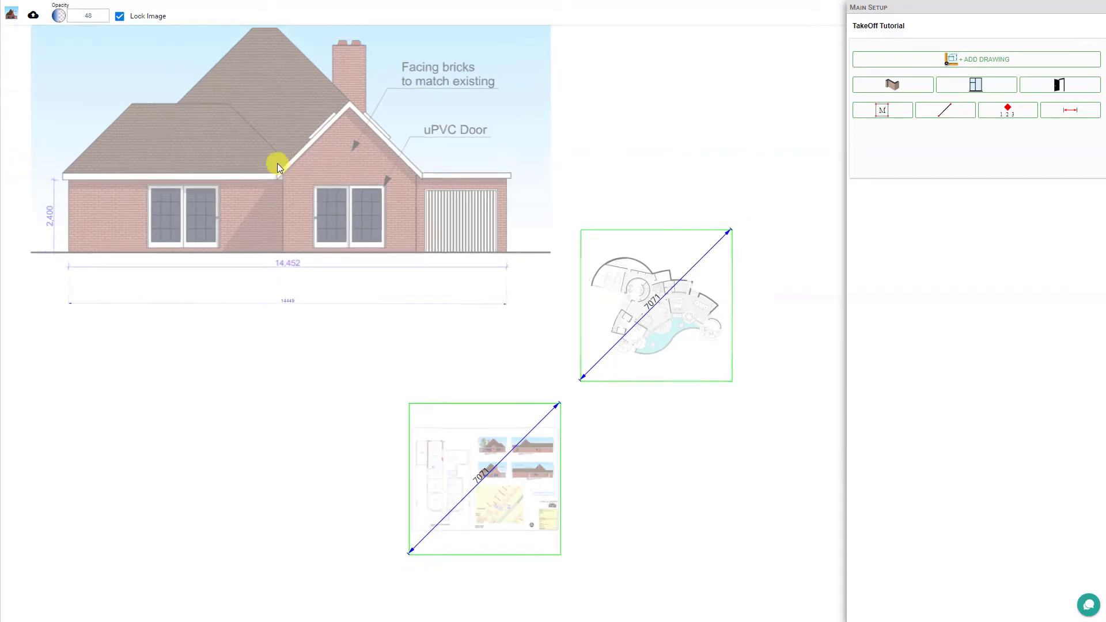
{"action": "scroll", "coordinate": [275, 165], "scroll_direction": "down", "scroll_amount": 1}
{"action": "scroll", "coordinate": [275, 165], "scroll_direction": "up", "scroll_amount": 5}
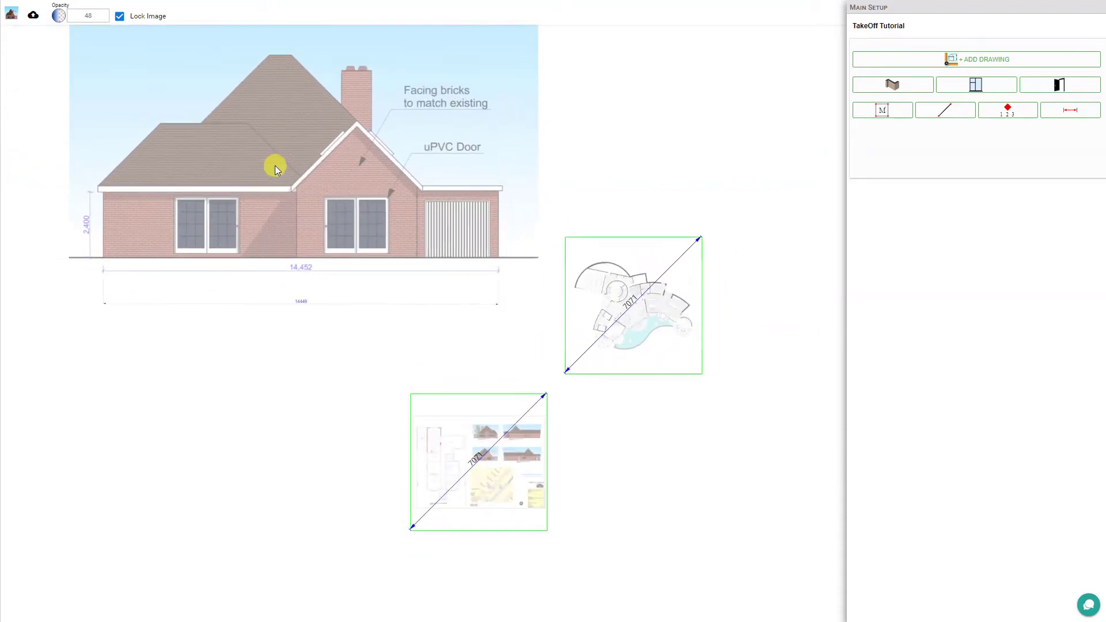
{"action": "left_click_drag", "start_coordinate": [98, 132], "coordinate": [289, 254]}
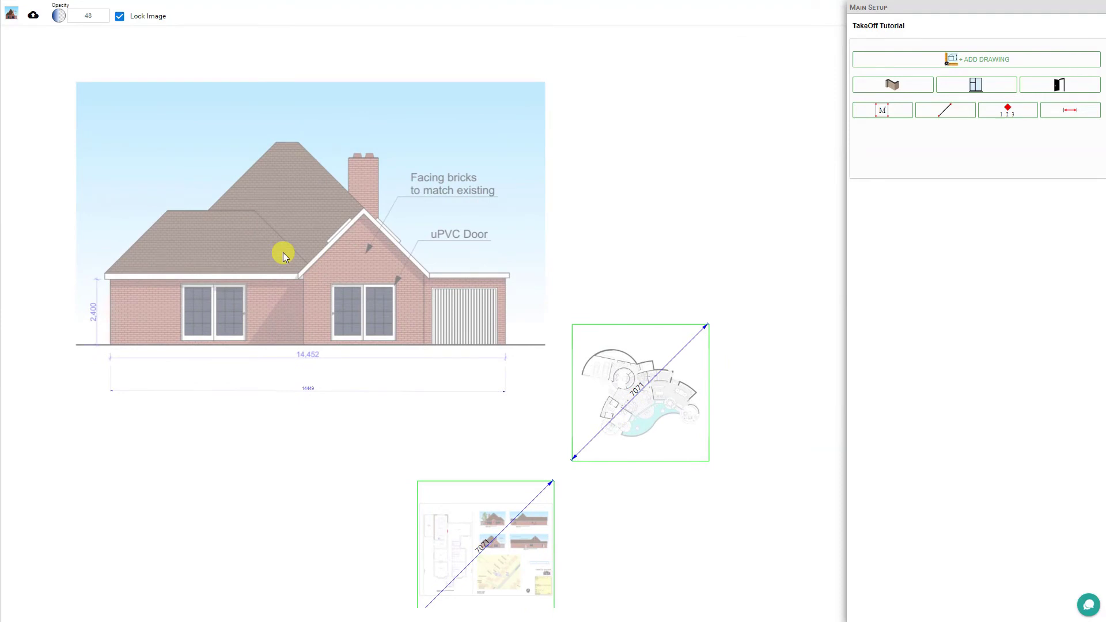